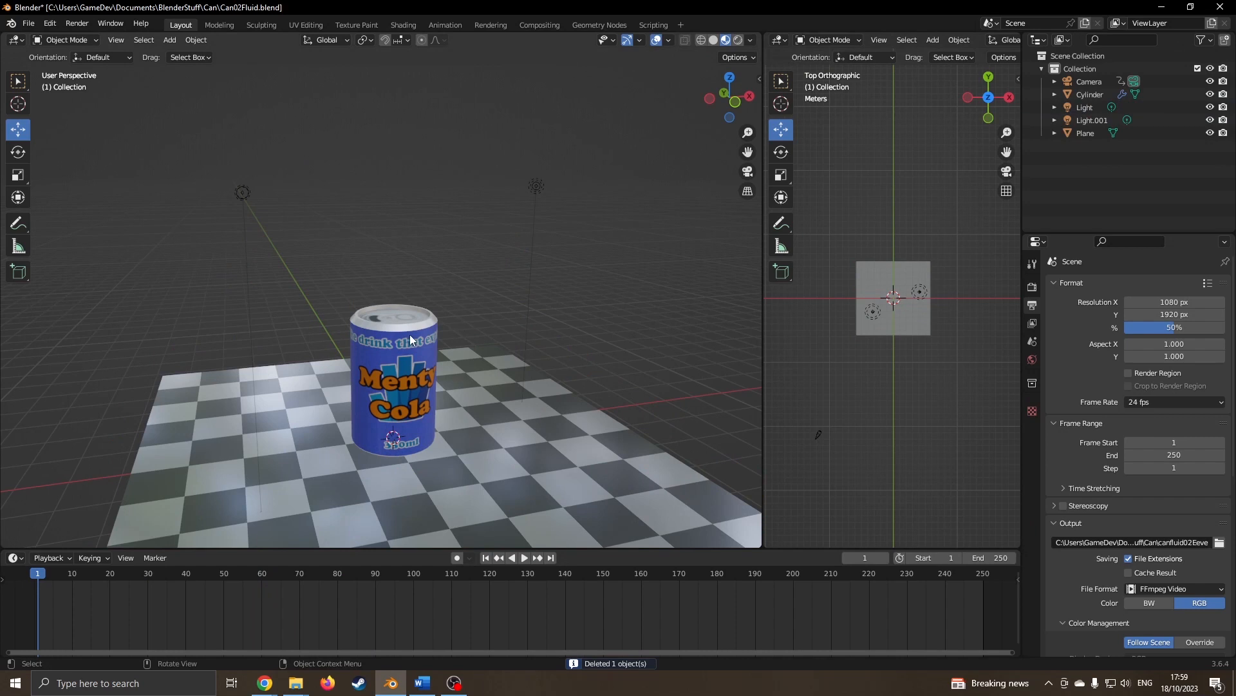
{"action": "scroll", "coordinate": [410, 339], "scroll_direction": "down", "scroll_amount": 3}
{"action": "key", "text": "shift+a"}
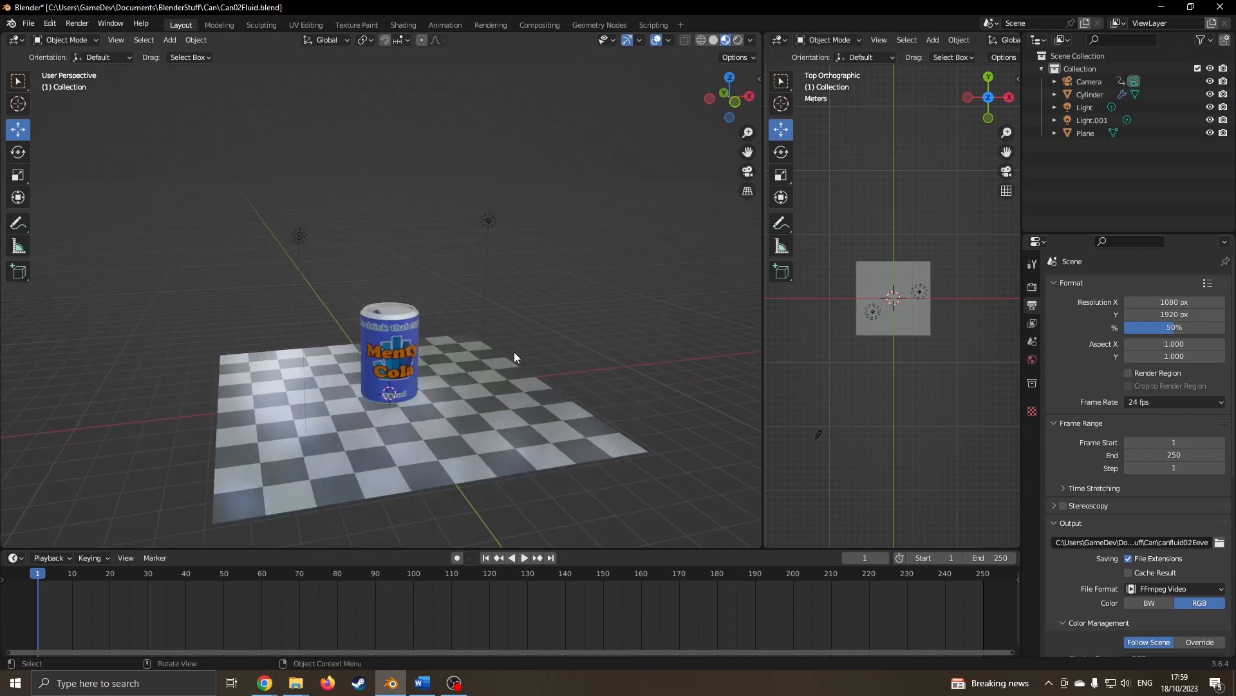
{"action": "middle_click_drag", "start_coordinate": [514, 351], "coordinate": [507, 361]}
{"action": "left_click", "coordinate": [464, 438]}
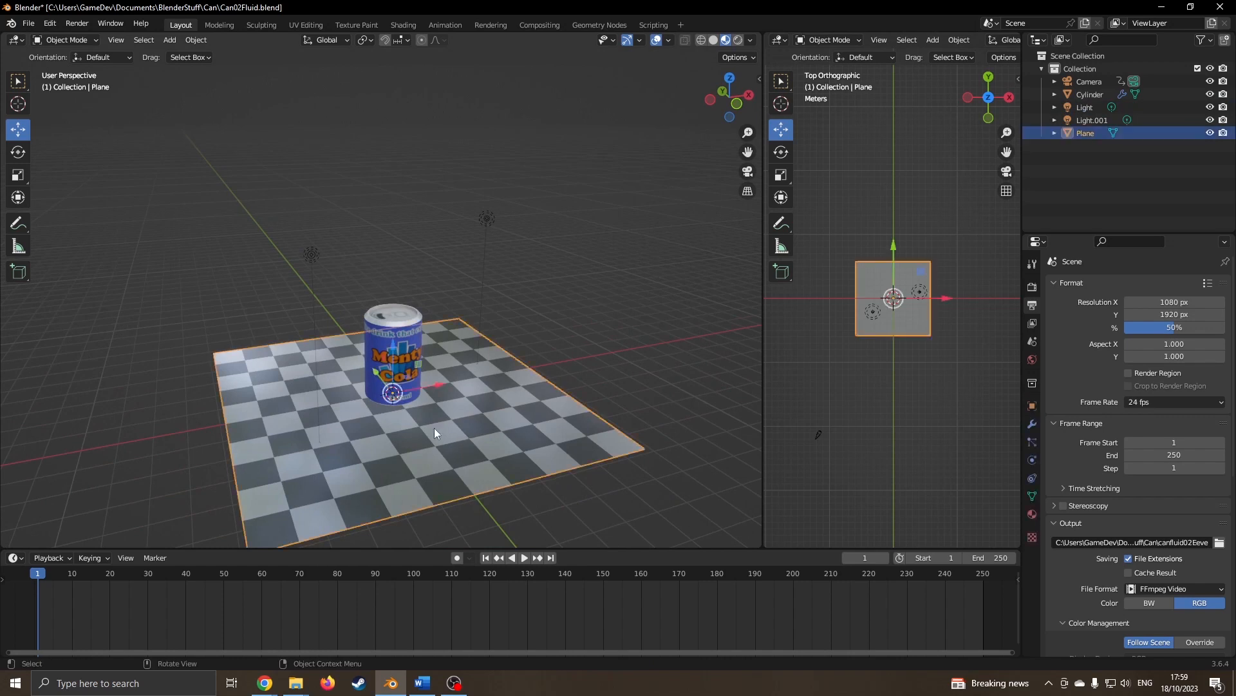
{"action": "left_click", "coordinate": [403, 346]}
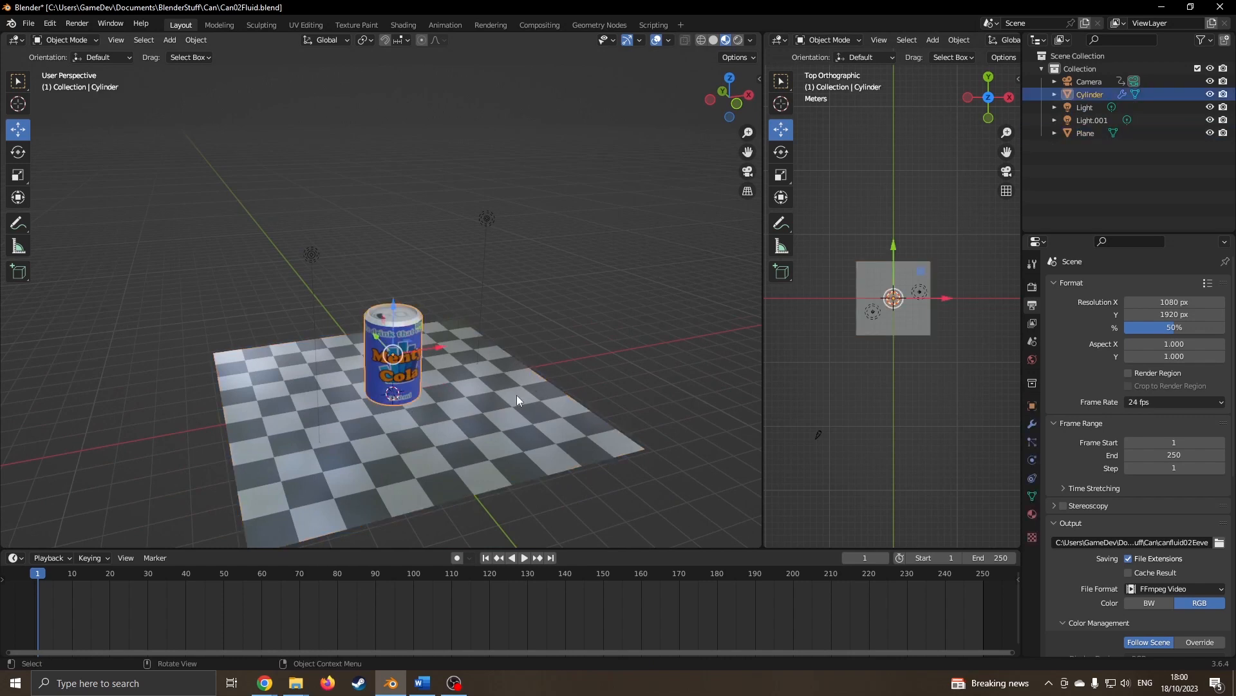
- Add a cube around the can and scale it up uniformly until it extends slightly past the checkered plane's edges
{"action": "key", "text": "shift+a"}
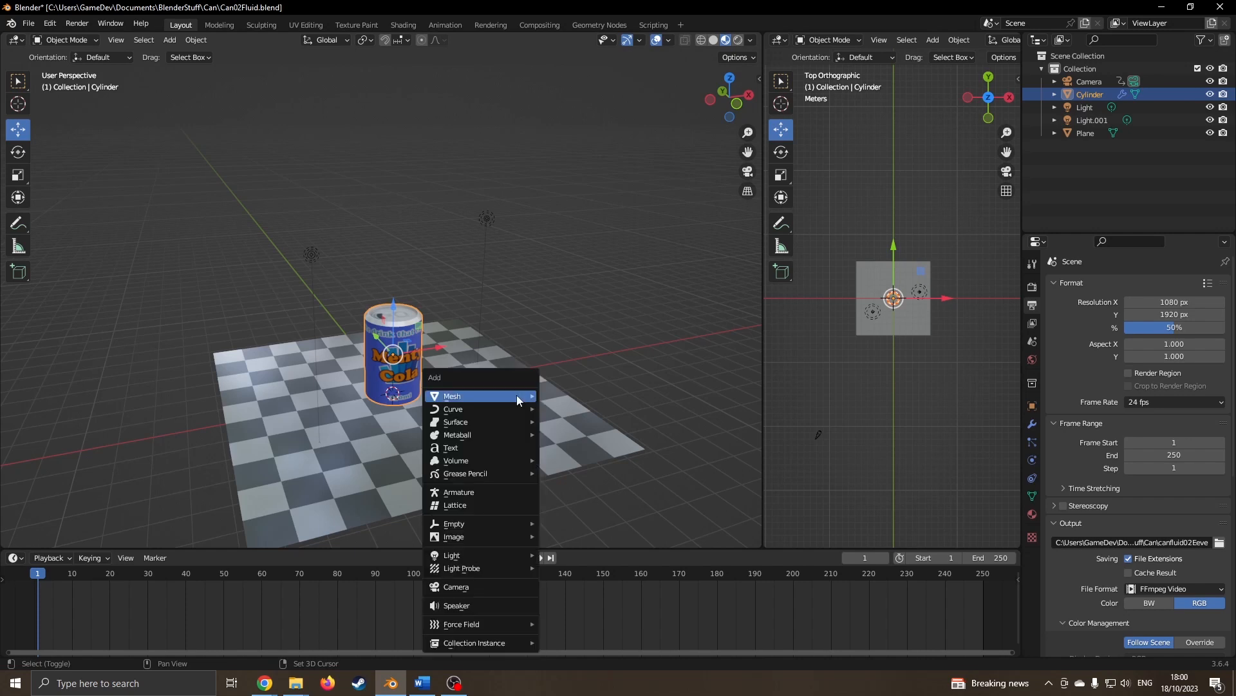
{"action": "mouse_move", "coordinate": [517, 395]}
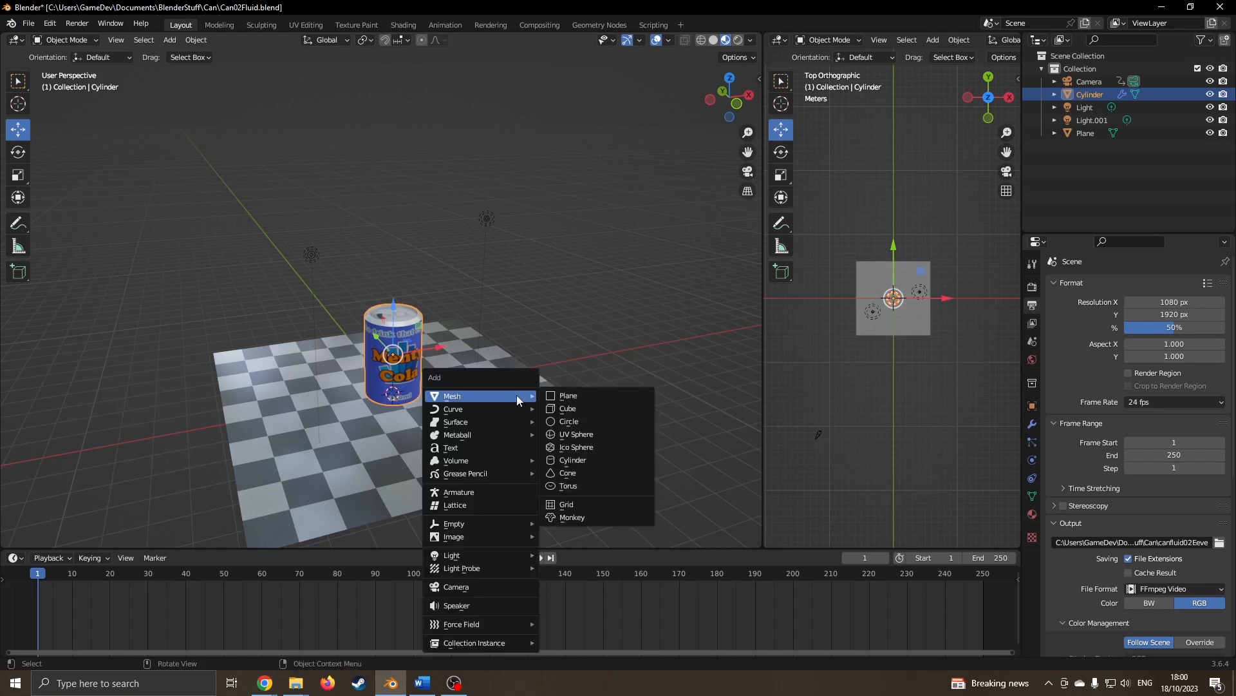
{"action": "left_click", "coordinate": [575, 407]}
{"action": "key", "text": "s"}
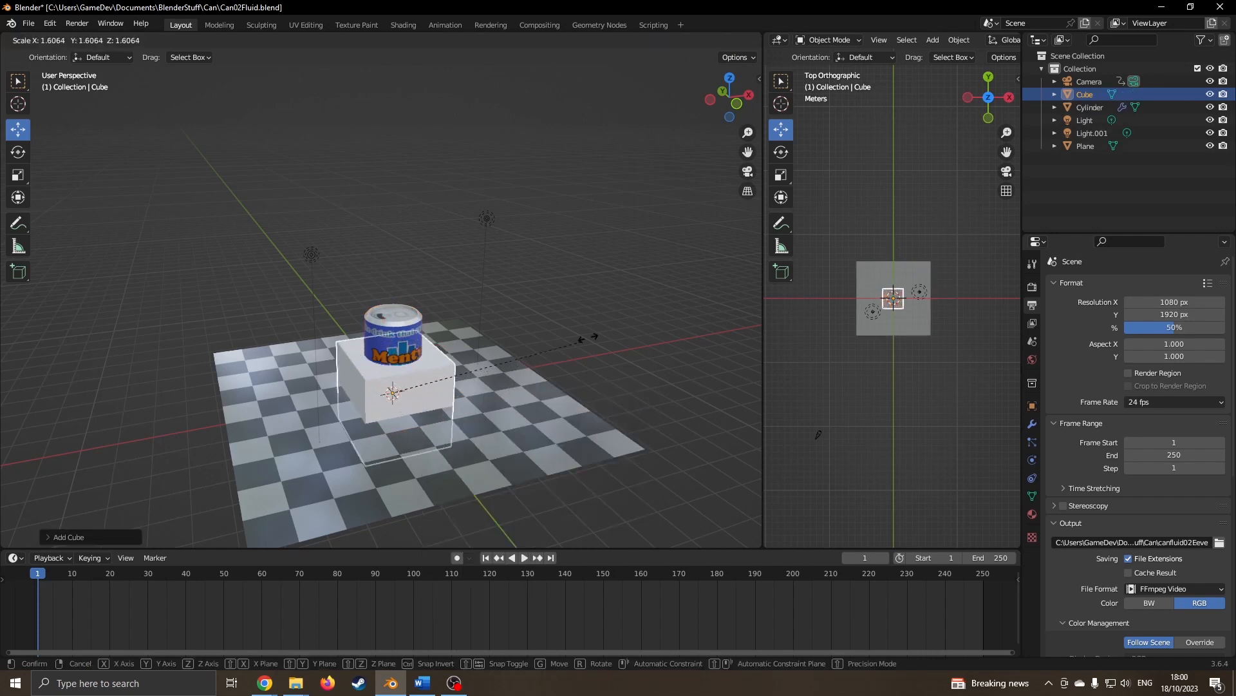
{"action": "left_click", "coordinate": [755, 197]}
{"action": "key", "text": "s"}
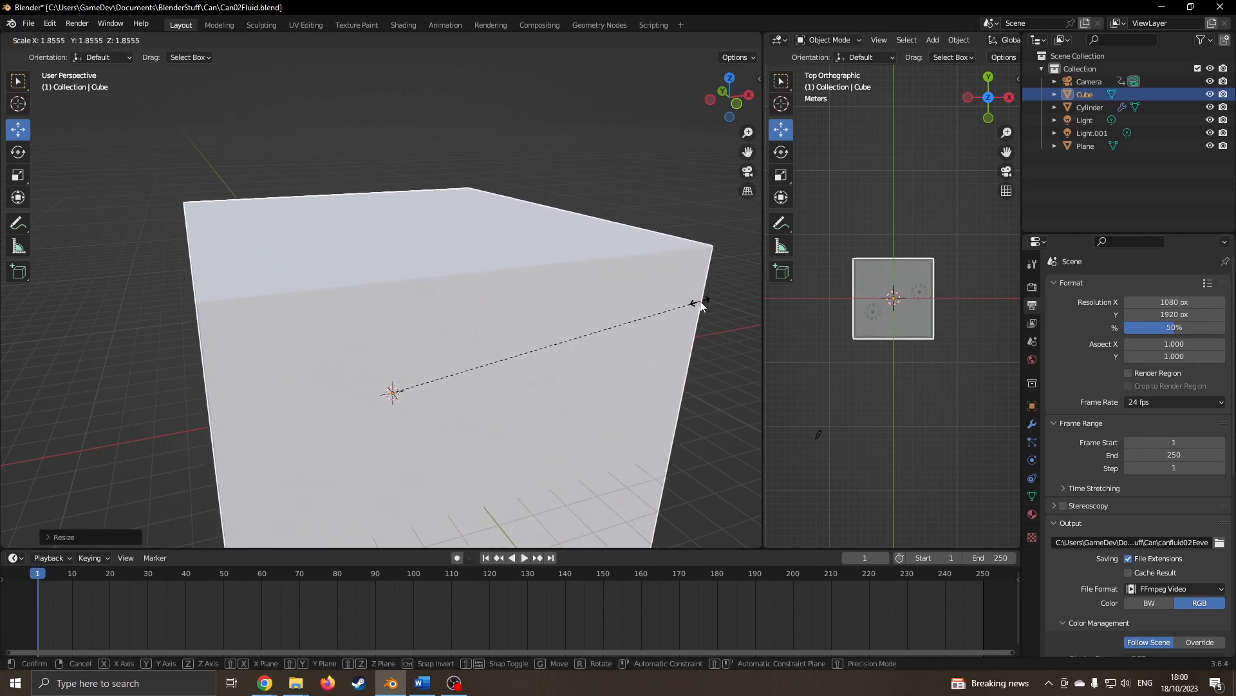
{"action": "left_click", "coordinate": [700, 302]}
- Switch to wireframe shading and raise the large cube along Z until its base sits at the checkered plane, enclosing the can
{"action": "key", "text": "KP_1"}
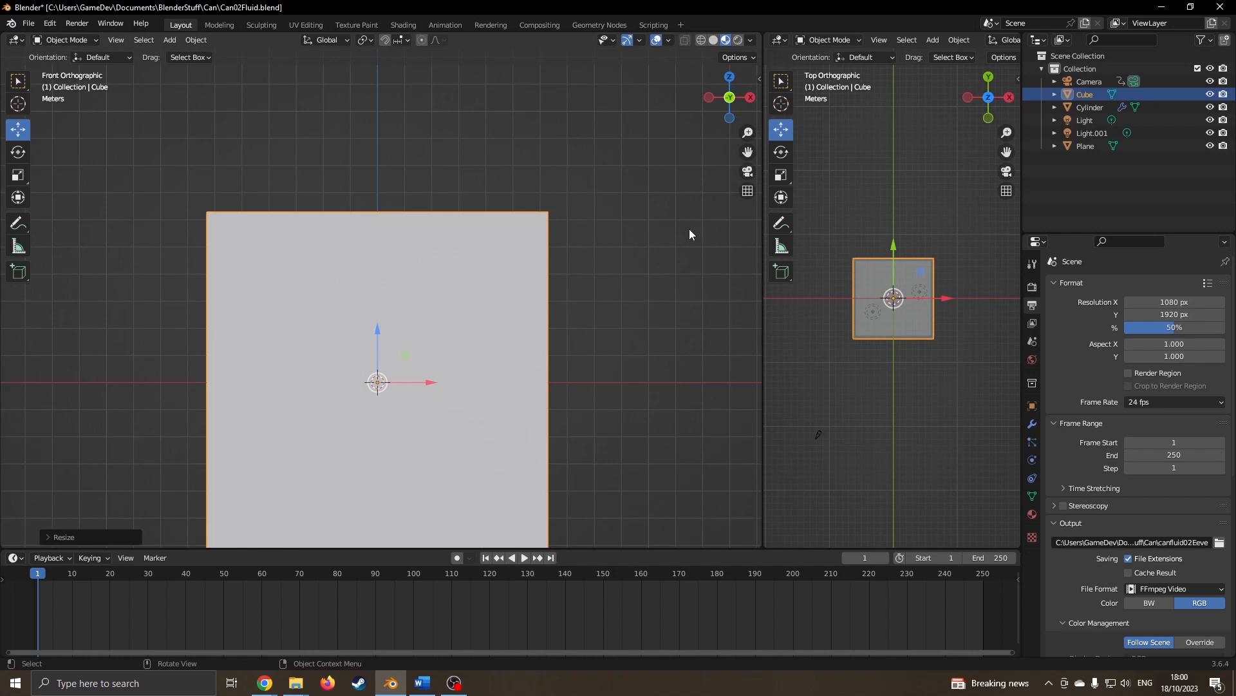
{"action": "left_click", "coordinate": [702, 40]}
{"action": "left_click_drag", "start_coordinate": [377, 326], "coordinate": [394, 158]}
{"action": "middle_click_drag", "start_coordinate": [394, 158], "coordinate": [430, 234]}
{"action": "scroll", "coordinate": [430, 234], "scroll_direction": "down", "scroll_amount": 1}
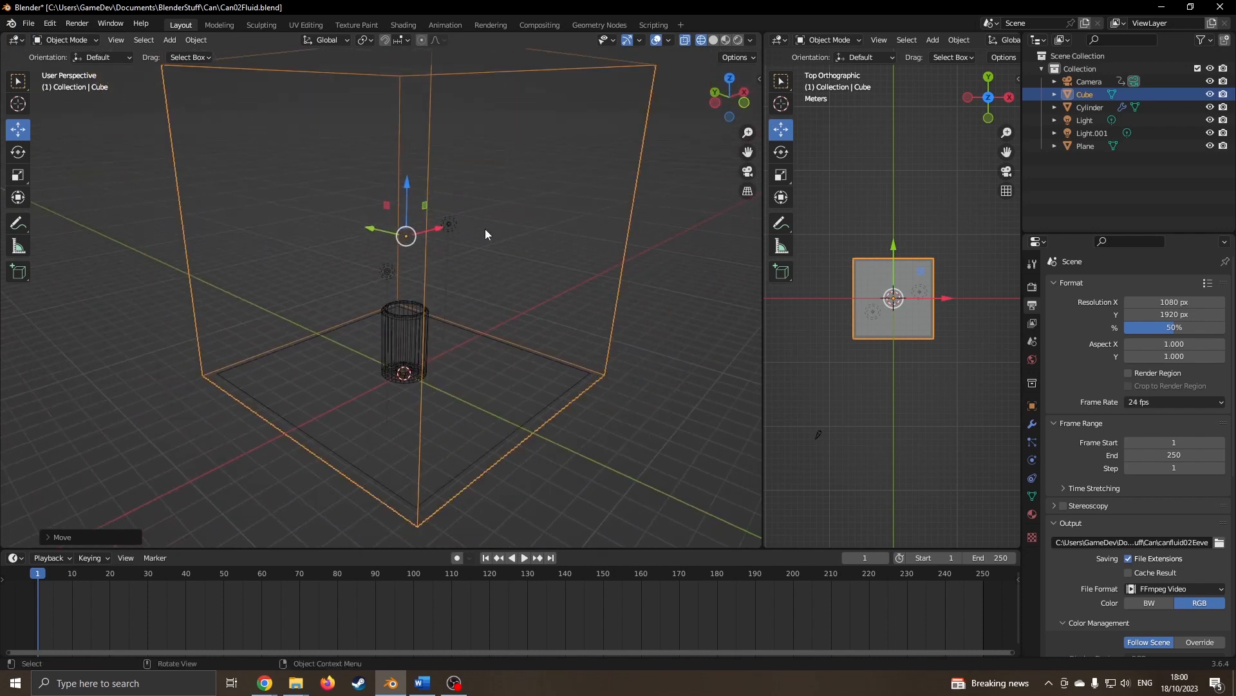
{"action": "middle_click_drag", "start_coordinate": [386, 301], "coordinate": [357, 300]}
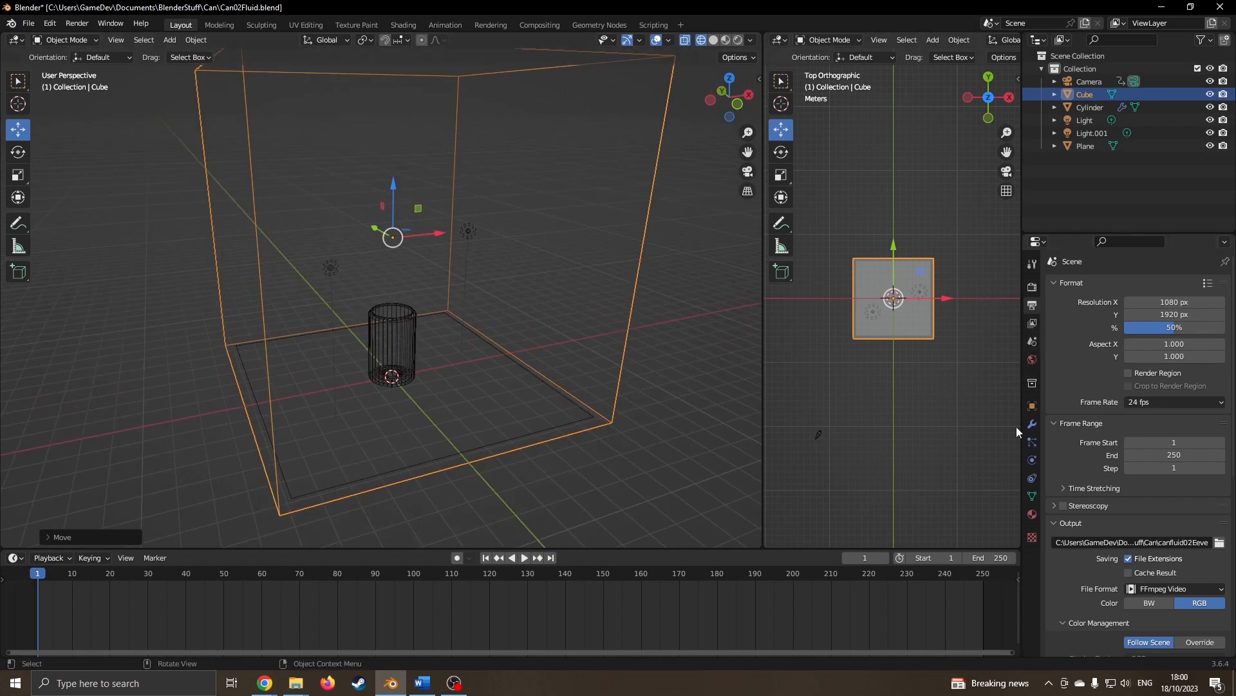
- Give the large cube Fluid physics with type Domain and domain type Liquid
{"action": "left_click", "coordinate": [1032, 478]}
{"action": "left_click", "coordinate": [1032, 461]}
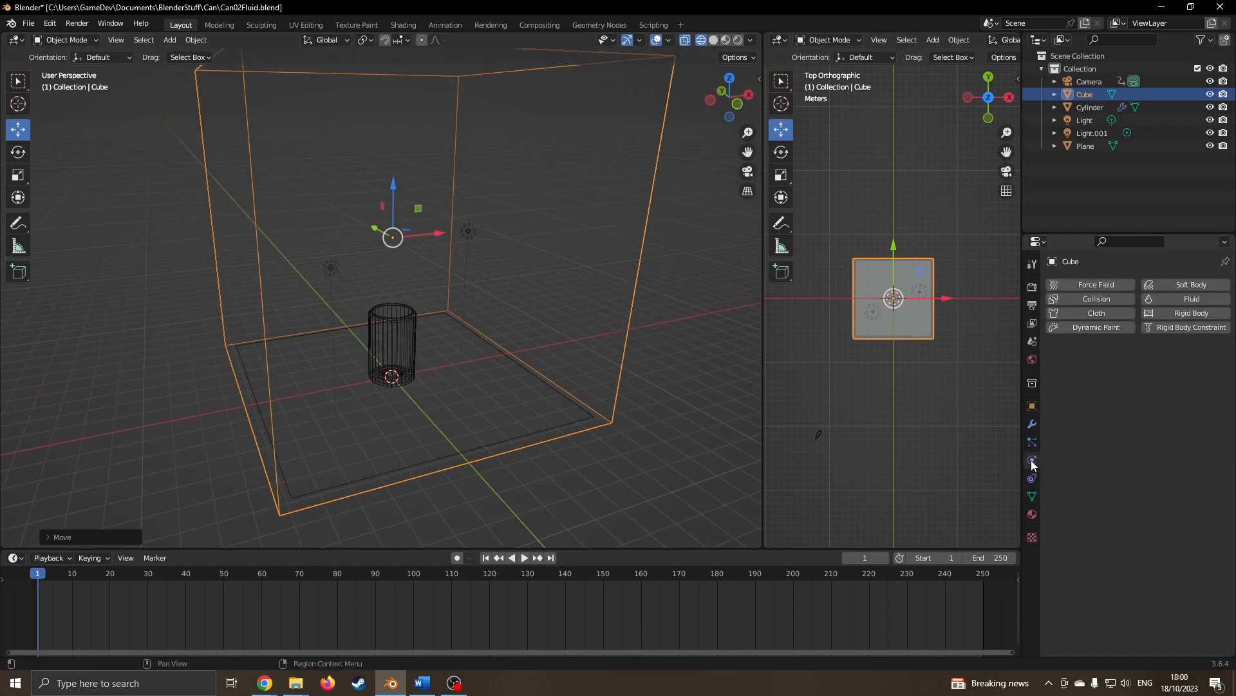
{"action": "left_click", "coordinate": [1170, 299]}
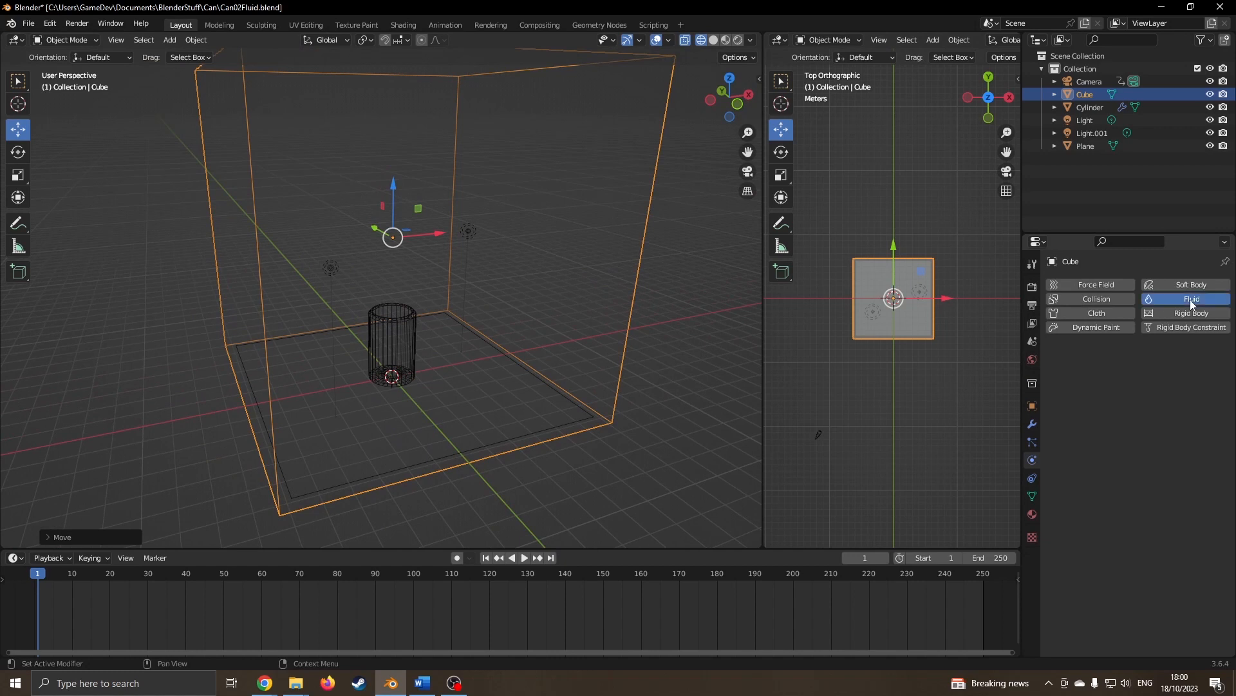
{"action": "left_click", "coordinate": [1149, 367]}
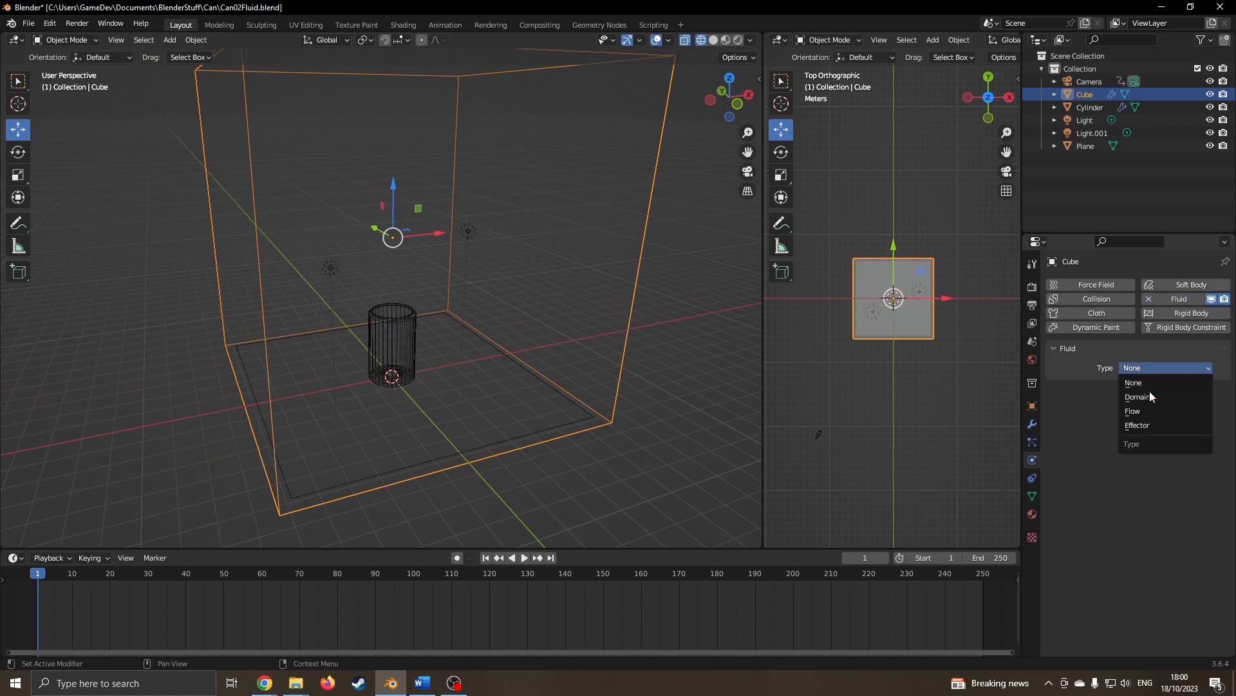
{"action": "left_click", "coordinate": [1149, 397]}
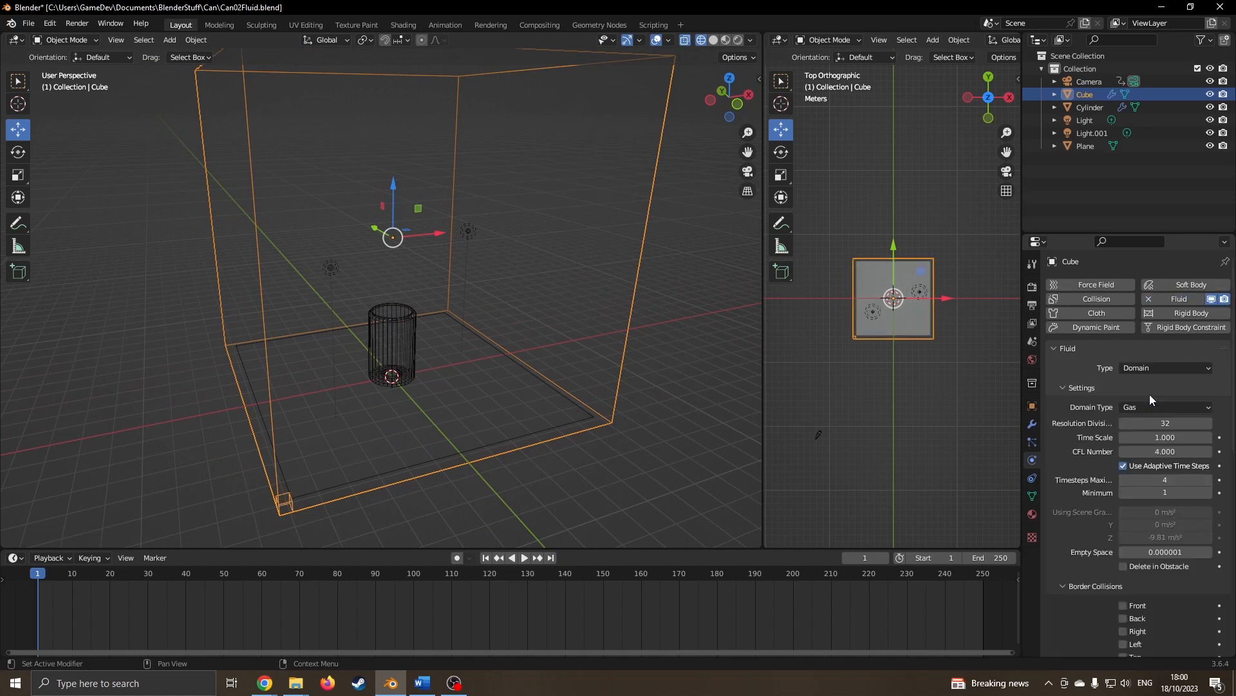
{"action": "left_click", "coordinate": [1129, 407]}
{"action": "left_click", "coordinate": [1142, 439]}
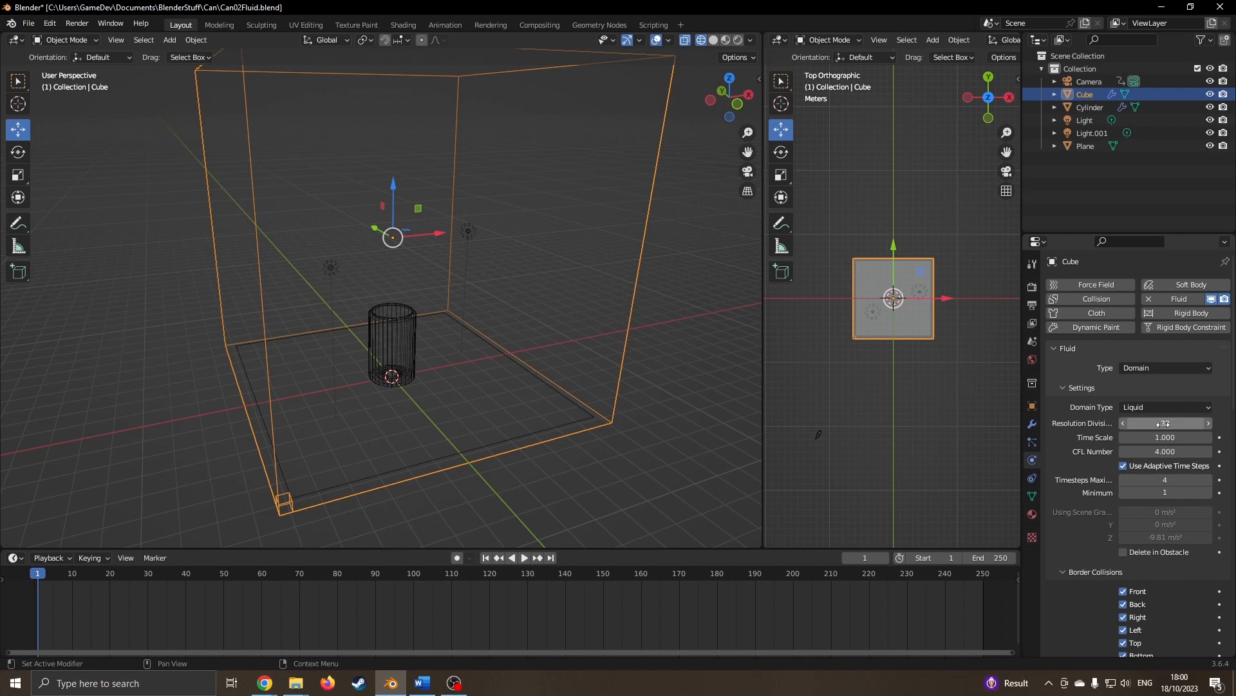
- Enable Mesh generation in the large cube's liquid domain settings
{"action": "scroll", "coordinate": [1111, 441], "scroll_direction": "down", "scroll_amount": 10}
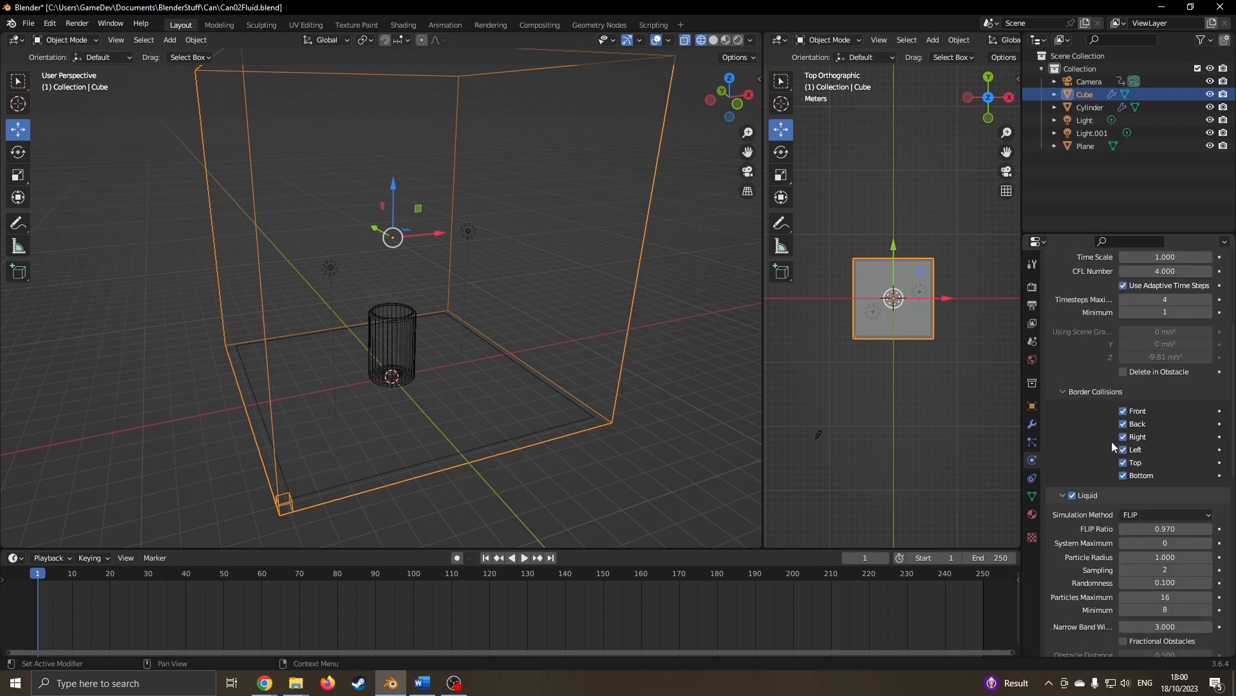
{"action": "scroll", "coordinate": [1105, 505], "scroll_direction": "down", "scroll_amount": 6}
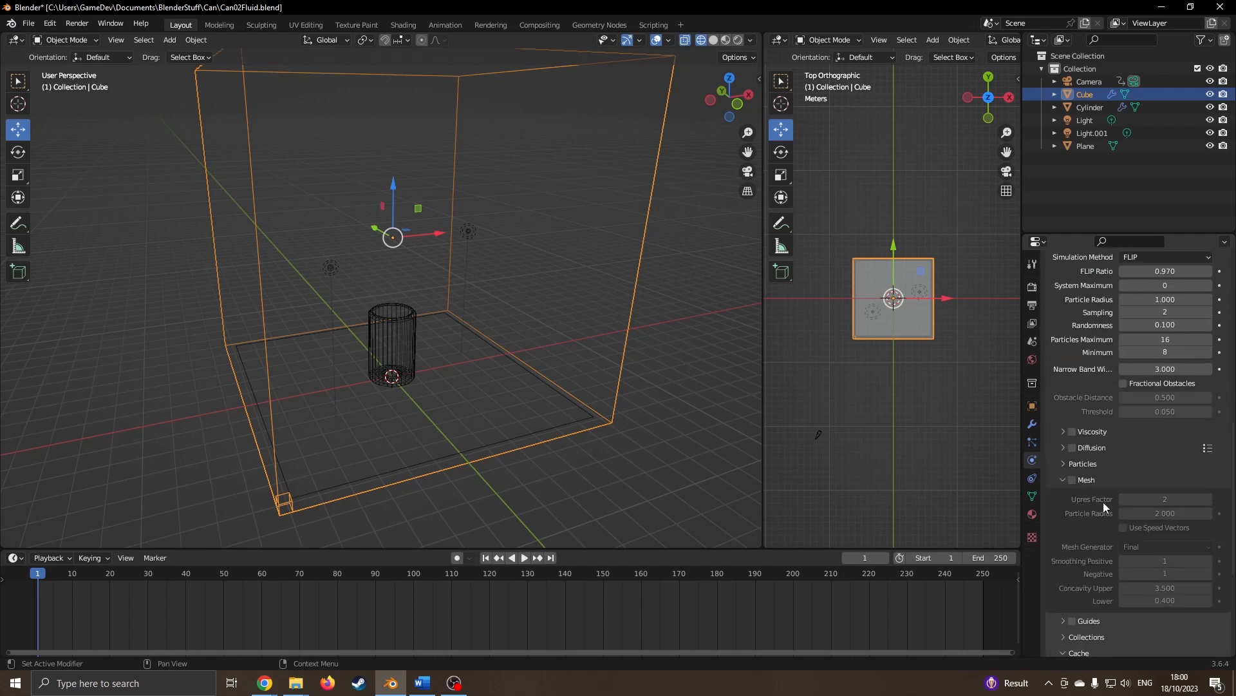
{"action": "left_click", "coordinate": [1074, 480]}
{"action": "scroll", "coordinate": [1116, 485], "scroll_direction": "down", "scroll_amount": 7}
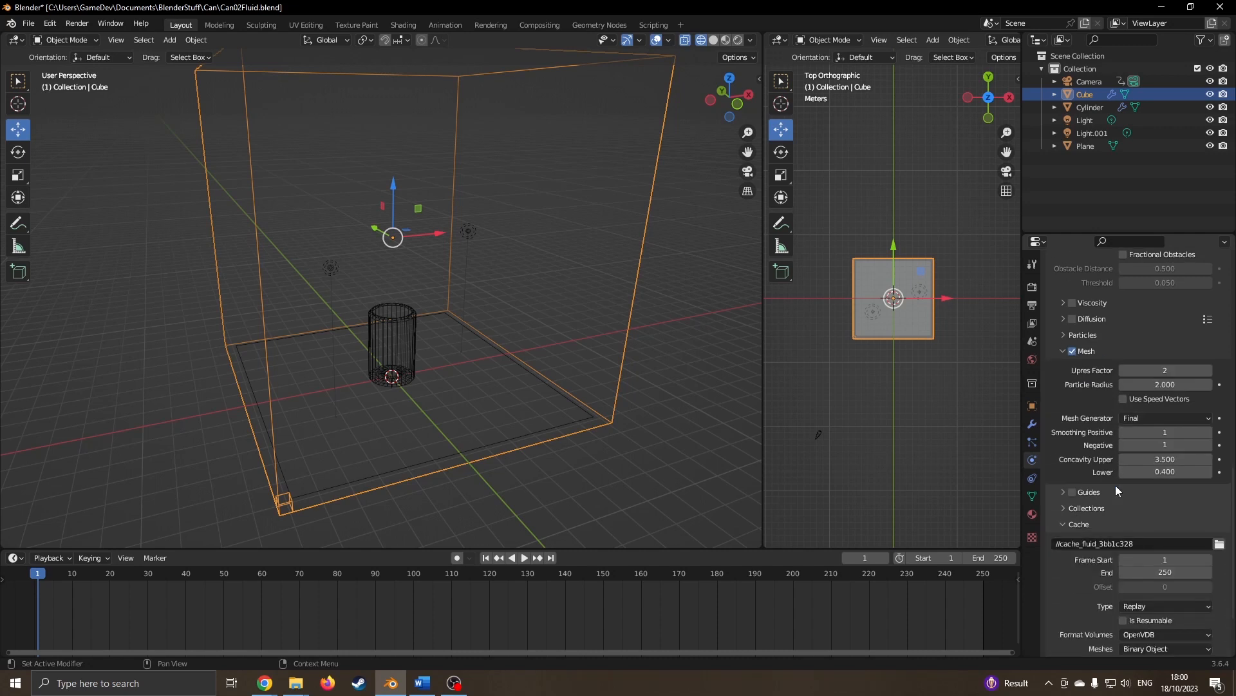
{"action": "scroll", "coordinate": [1116, 485], "scroll_direction": "down", "scroll_amount": 2}
{"action": "scroll", "coordinate": [1115, 485], "scroll_direction": "up", "scroll_amount": 8}
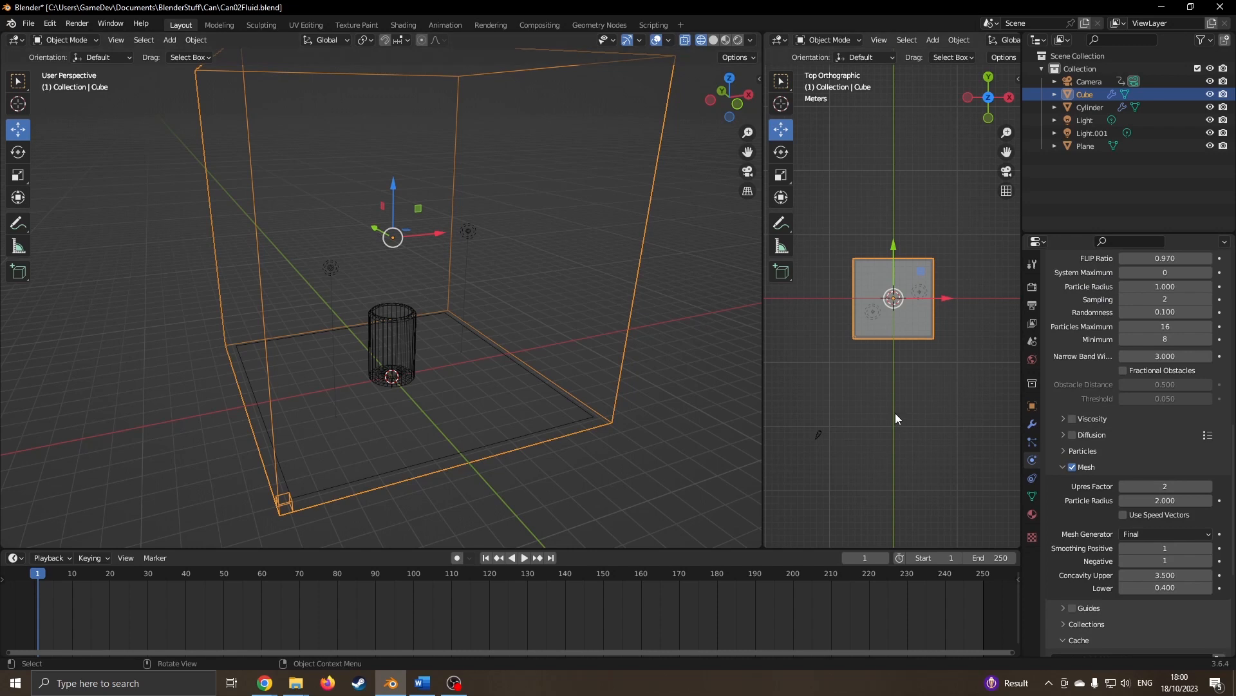
- Create a new material on the domain cube with a muted blue base color, about hue 0.59 and saturation 0.62
{"action": "left_click", "coordinate": [1032, 513]}
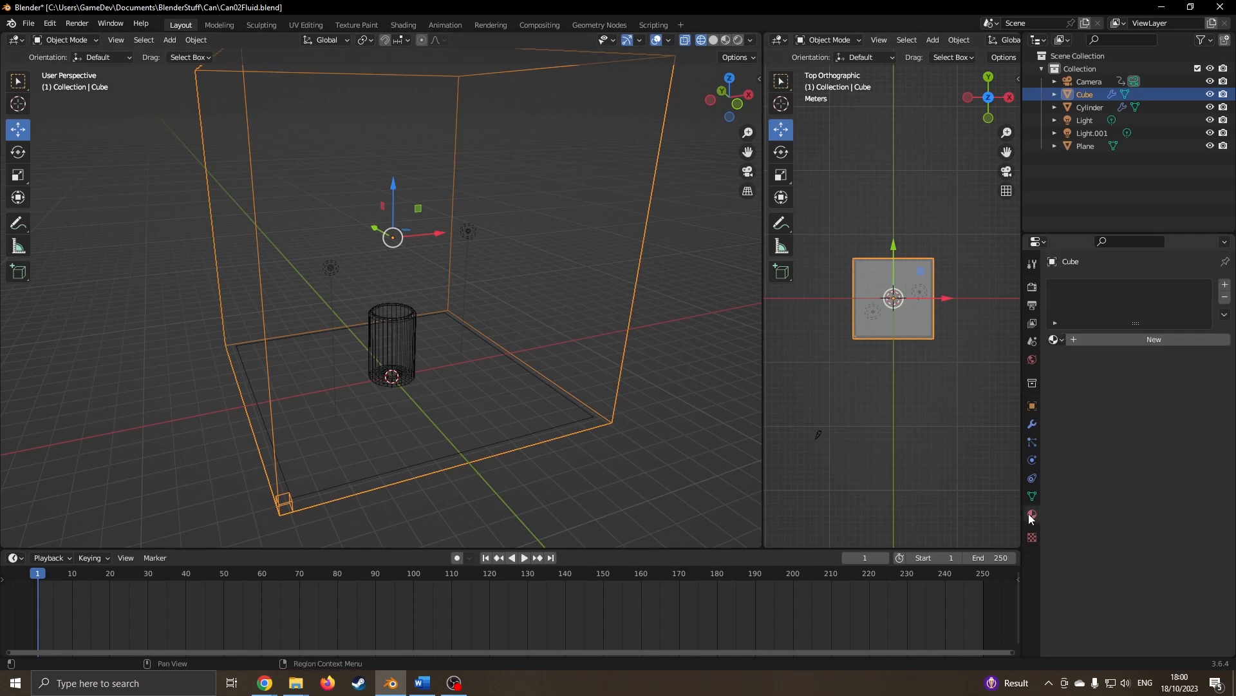
{"action": "left_click", "coordinate": [1156, 340]}
{"action": "left_click", "coordinate": [1157, 480]}
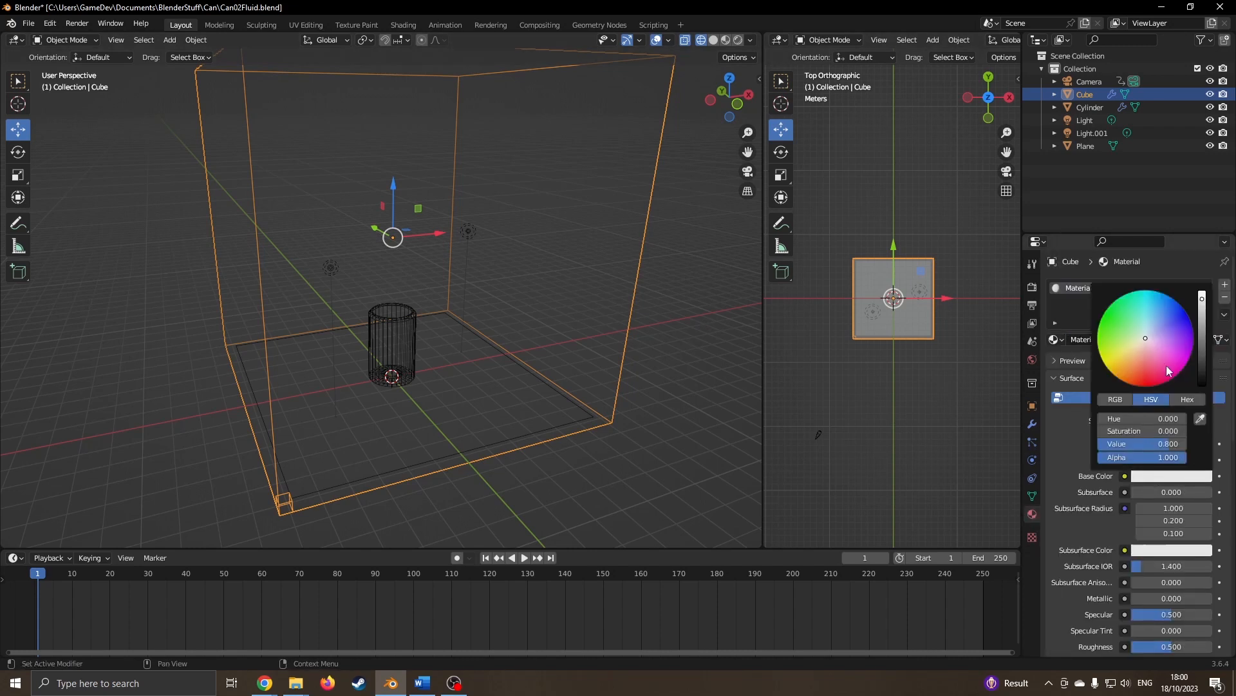
{"action": "mouse_move", "coordinate": [1149, 339]}
{"action": "left_mouse_down"}
{"action": "mouse_move", "coordinate": [1202, 317]}
{"action": "mouse_move", "coordinate": [1158, 322]}
{"action": "left_mouse_up"}
{"action": "left_click", "coordinate": [1170, 331]}
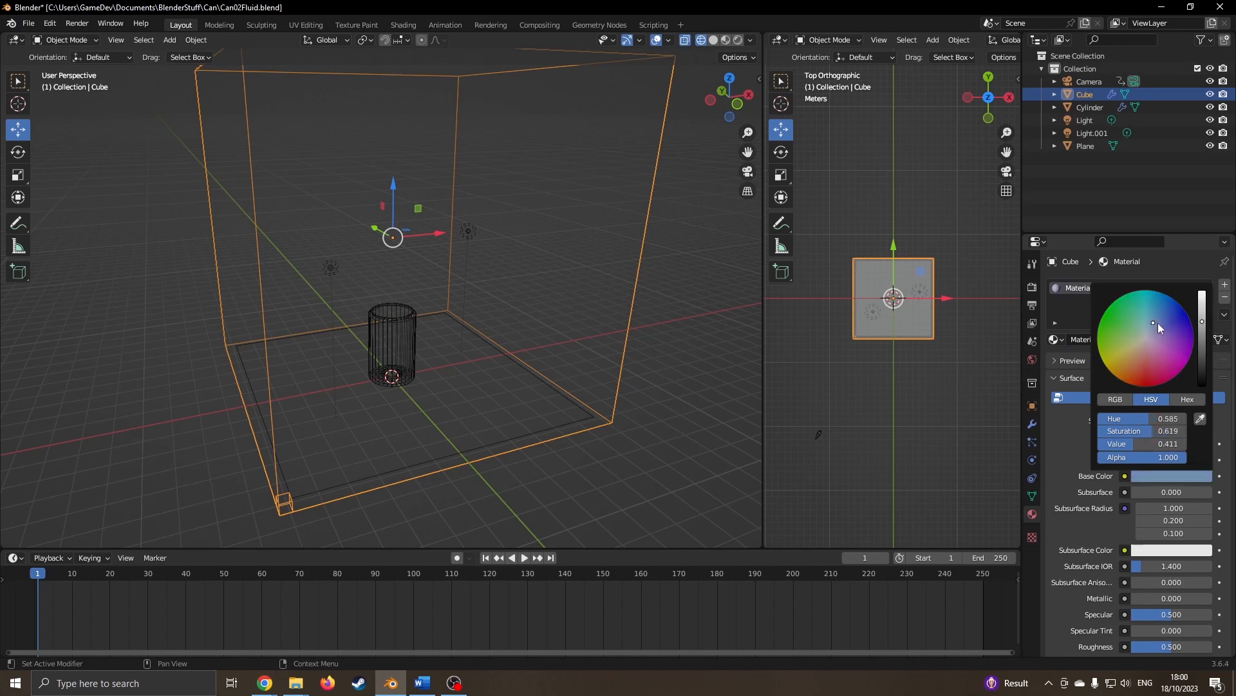
{"action": "scroll", "coordinate": [511, 309], "scroll_direction": "down", "scroll_amount": 5}
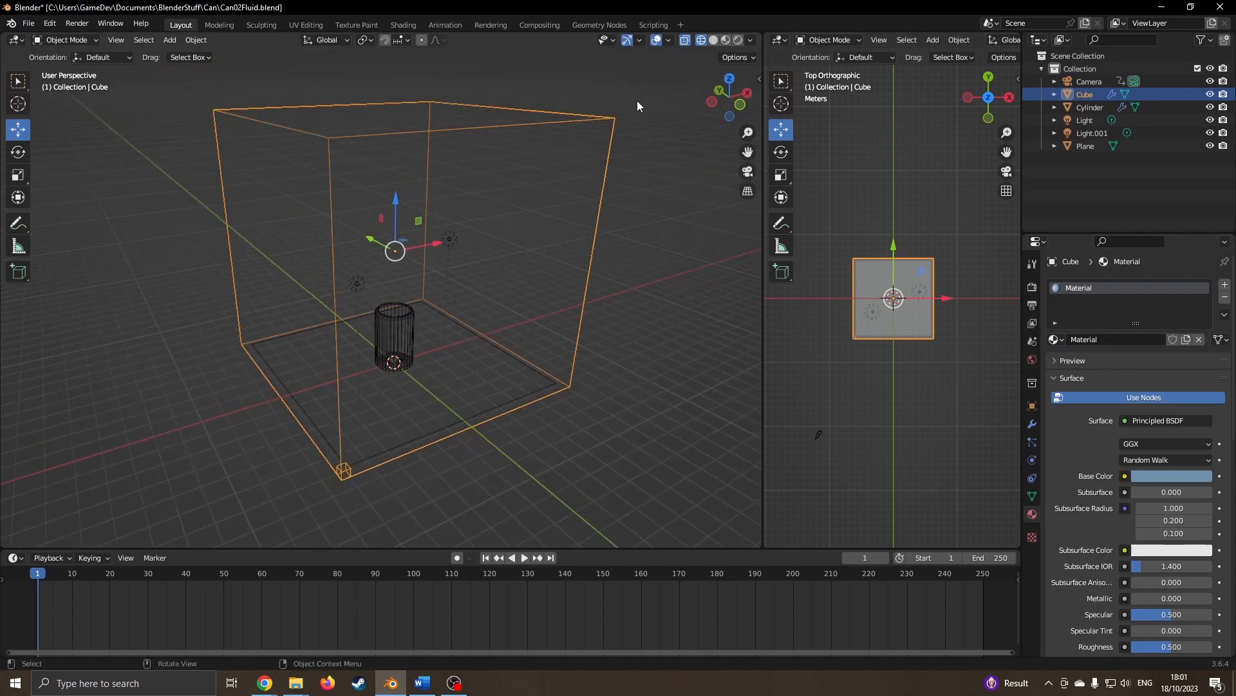
{"action": "left_click", "coordinate": [725, 40]}
{"action": "left_click", "coordinate": [701, 40]}
- Add a second cube inside the domain and scale it down until it is narrower than the can
{"action": "key", "text": "shift+a"}
{"action": "mouse_move", "coordinate": [426, 362]}
{"action": "left_click", "coordinate": [474, 372]}
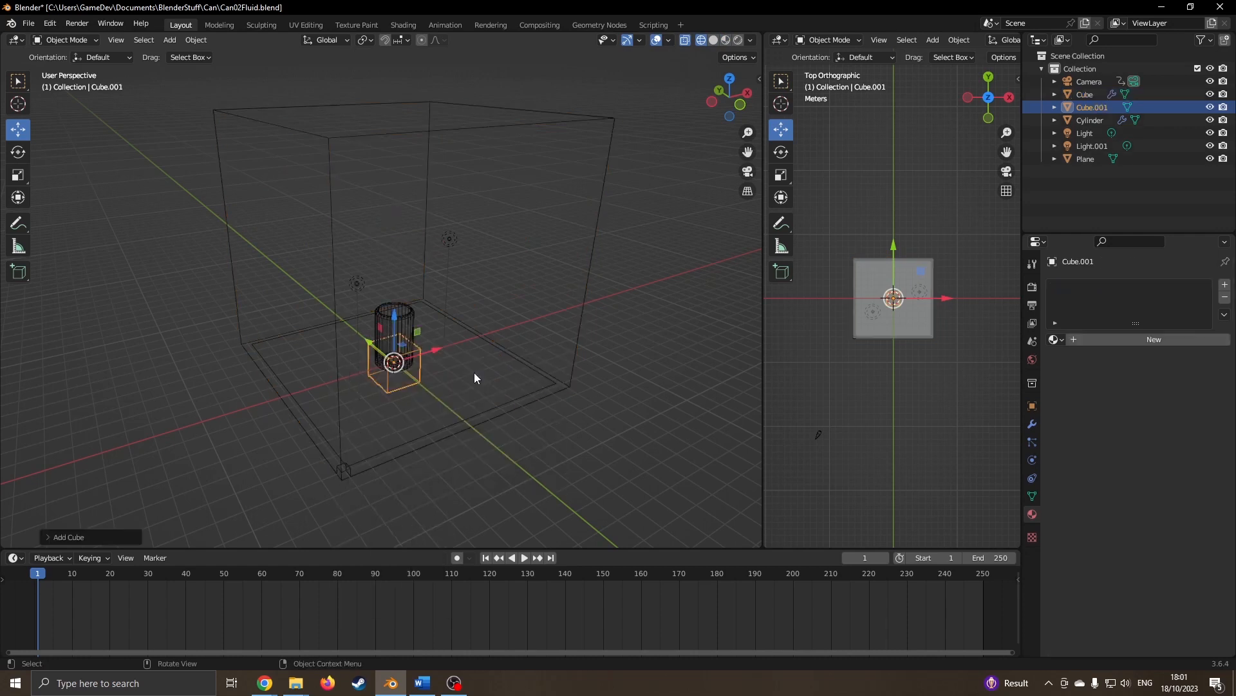
{"action": "key", "text": "s"}
{"action": "left_click", "coordinate": [405, 392]}
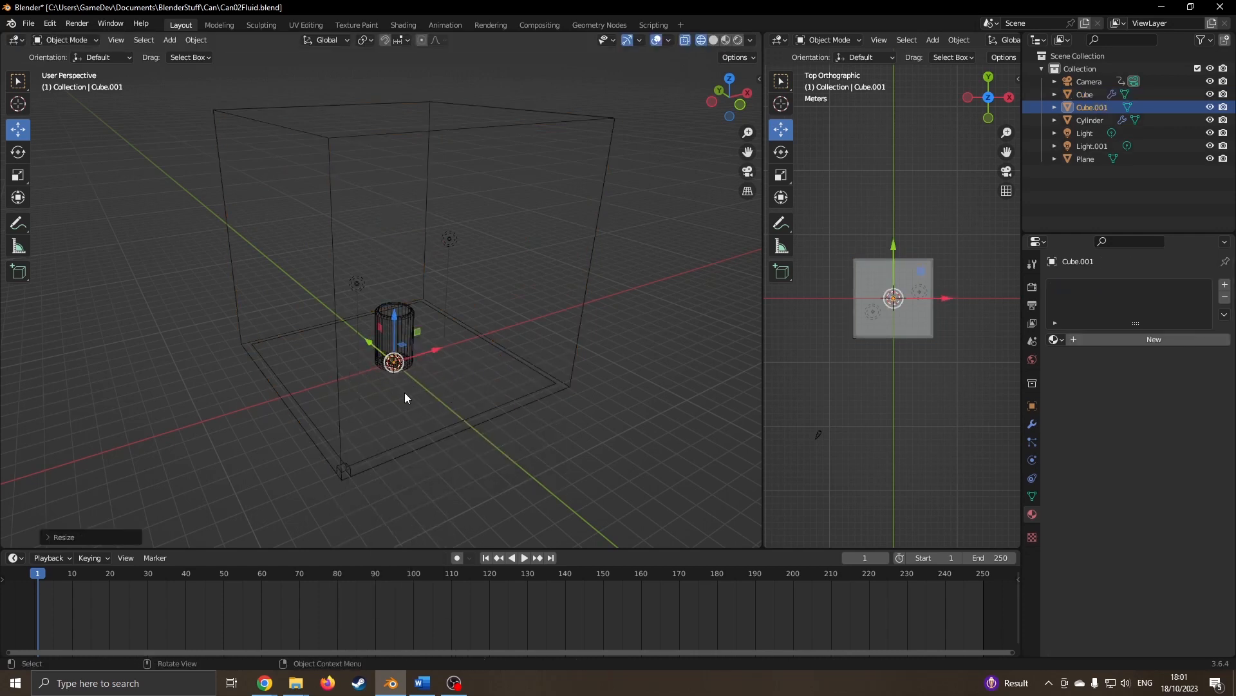
- Move the small cube up to just above the can's top and shift it slightly along negative X
{"action": "key", "text": "KP_1"}
{"action": "left_click_drag", "start_coordinate": [380, 302], "coordinate": [380, 234]}
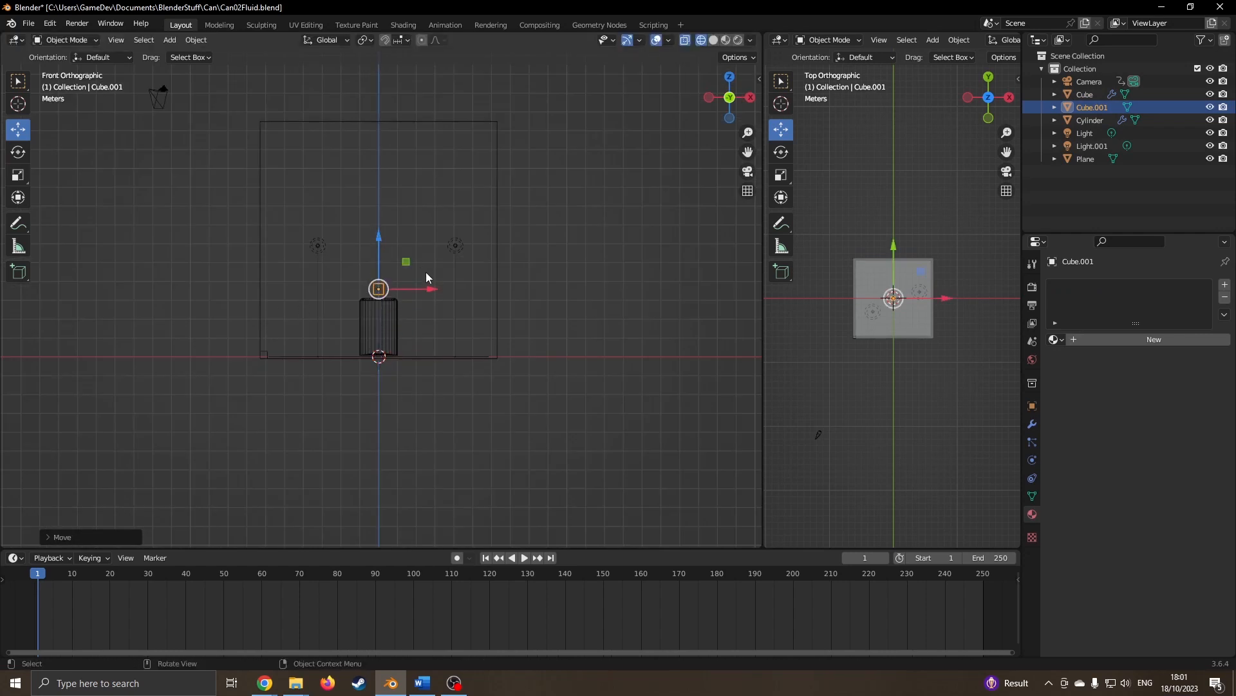
{"action": "left_click_drag", "start_coordinate": [431, 291], "coordinate": [420, 291]}
{"action": "middle_click_drag", "start_coordinate": [327, 303], "coordinate": [299, 317]}
{"action": "middle_click_drag", "start_coordinate": [277, 276], "coordinate": [675, 335]}
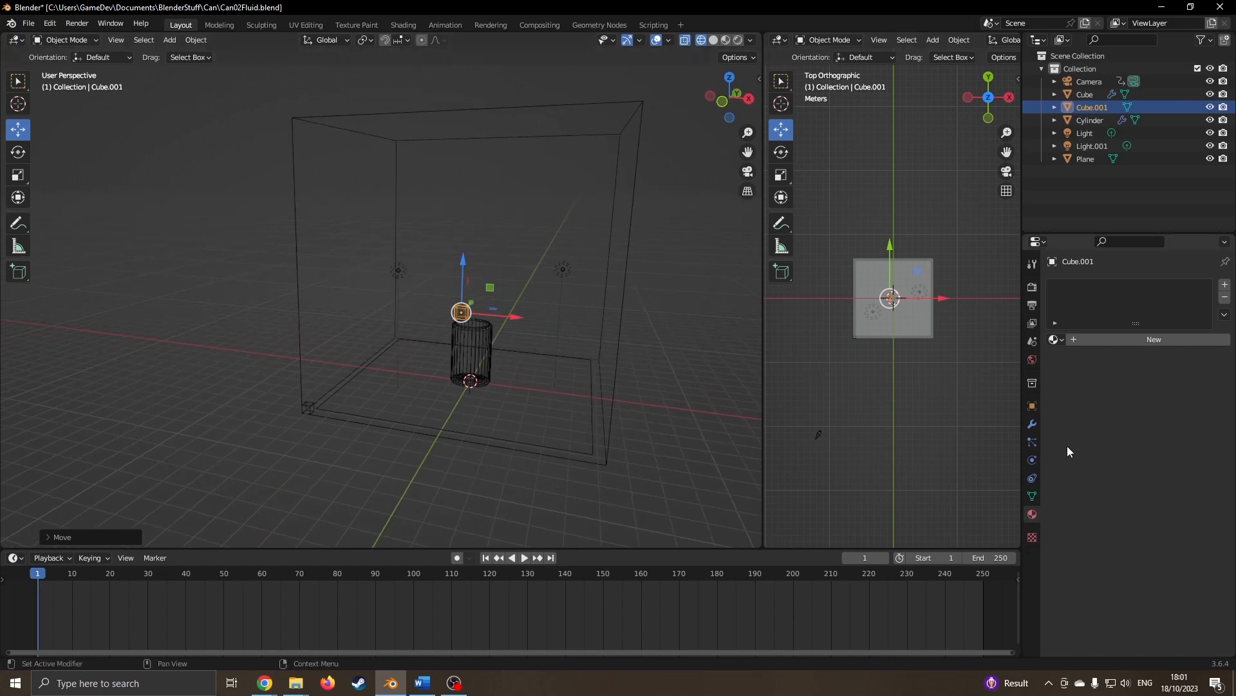
- Give the small cube Fluid physics with type Flow and flow type Liquid
{"action": "left_click", "coordinate": [1032, 460]}
{"action": "left_click", "coordinate": [1159, 298]}
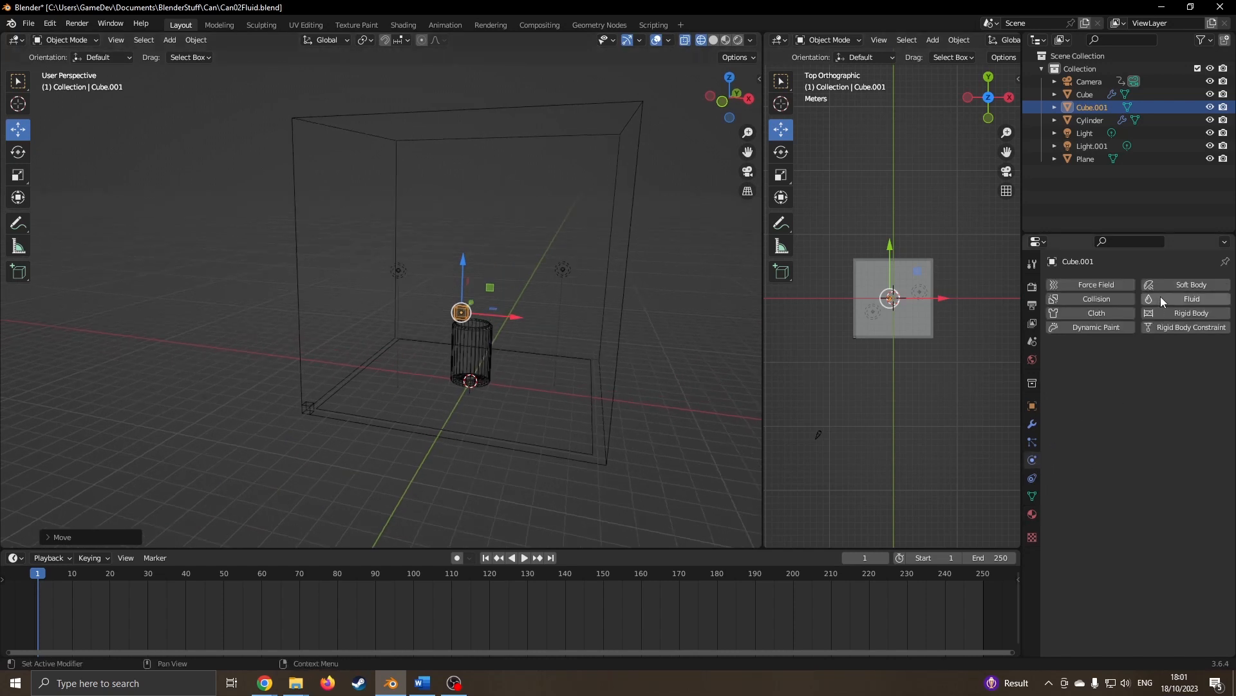
{"action": "left_click", "coordinate": [1140, 367]}
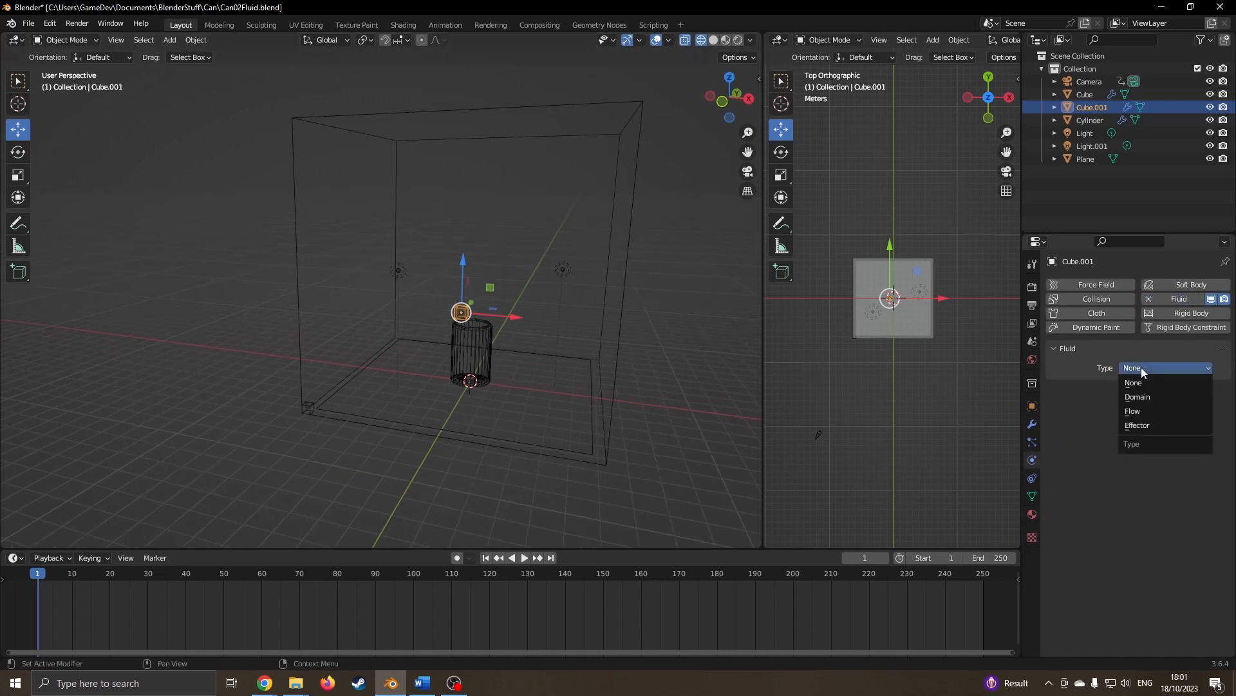
{"action": "left_click", "coordinate": [1142, 411]}
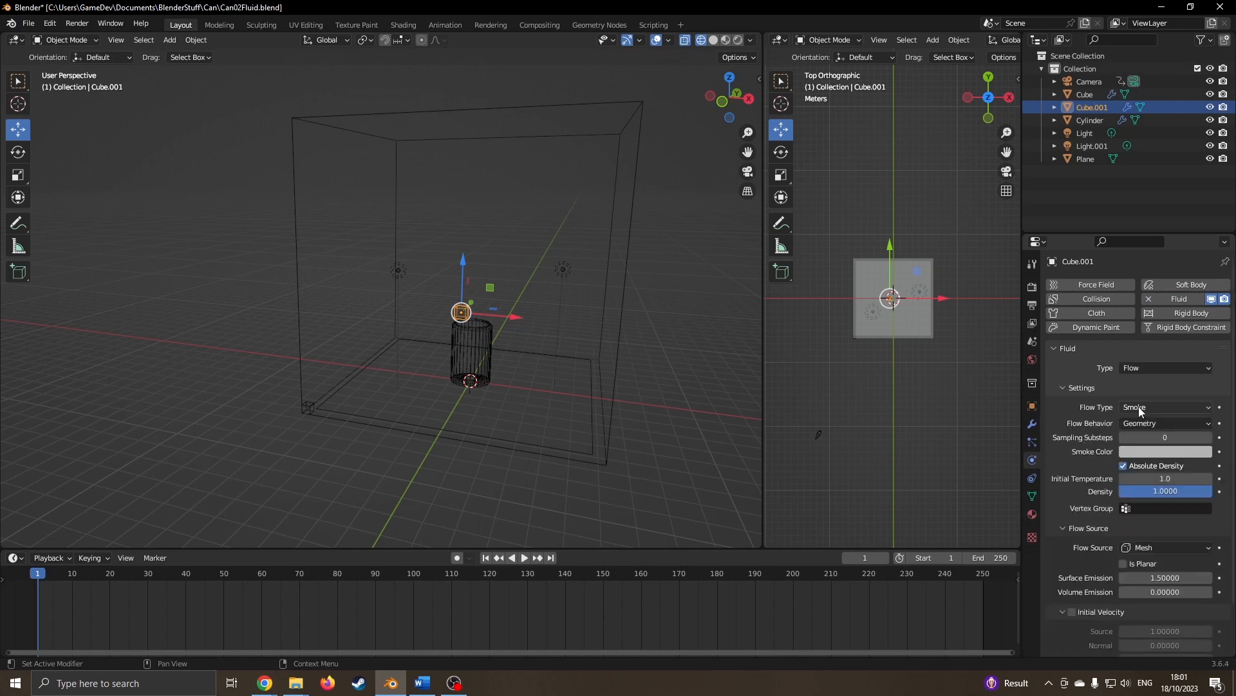
{"action": "left_click", "coordinate": [1140, 411]}
{"action": "left_click", "coordinate": [1146, 463]}
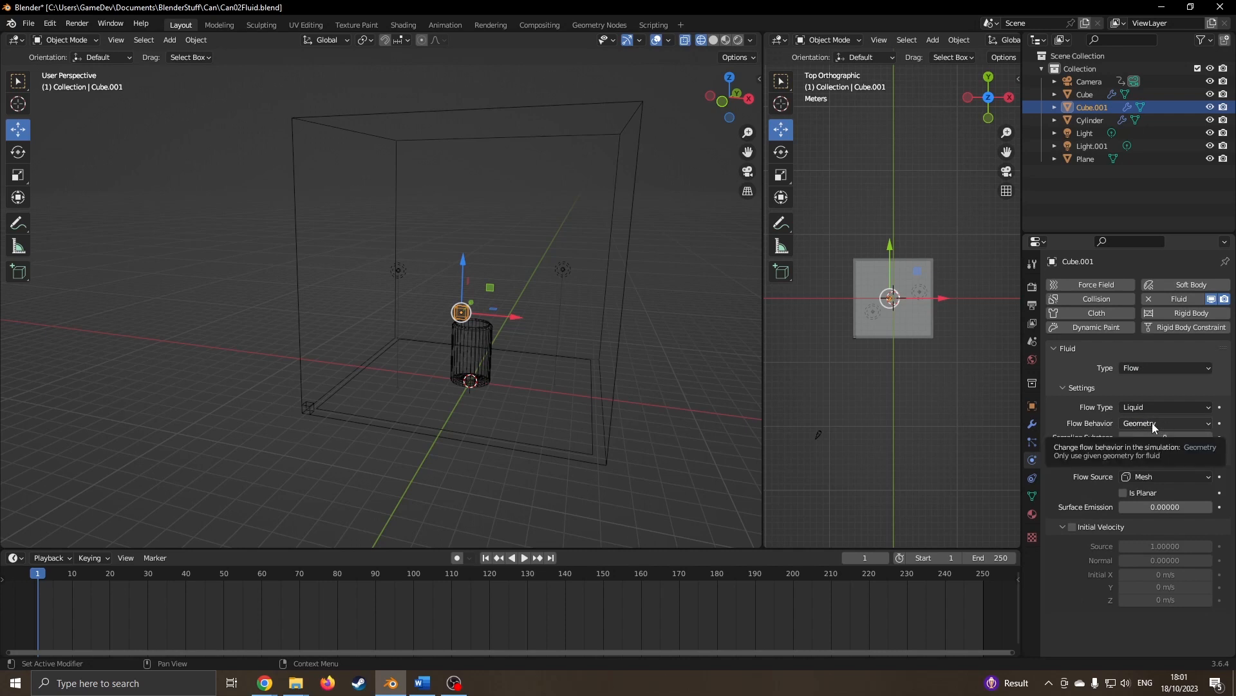
- Play the animation briefly, return to the first frame, and check the domain in Material Preview before restoring wireframe shading
{"action": "scroll", "coordinate": [448, 327], "scroll_direction": "up", "scroll_amount": 3}
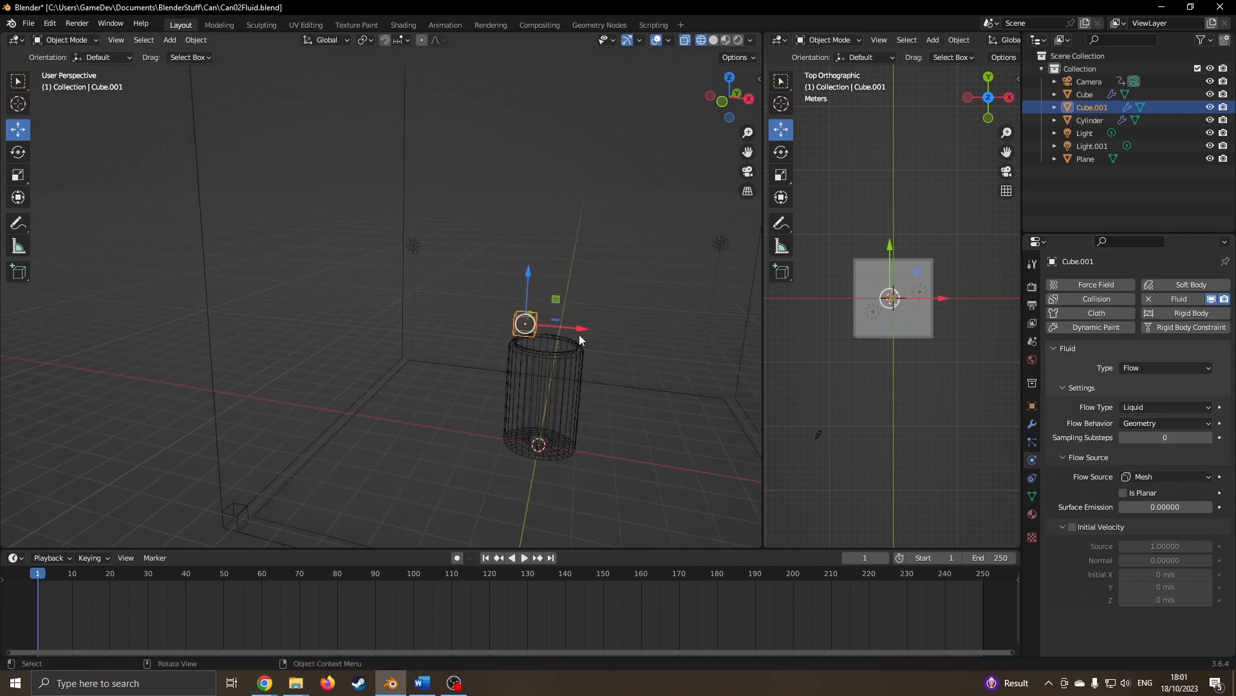
{"action": "middle_click_drag", "start_coordinate": [577, 340], "coordinate": [585, 372]}
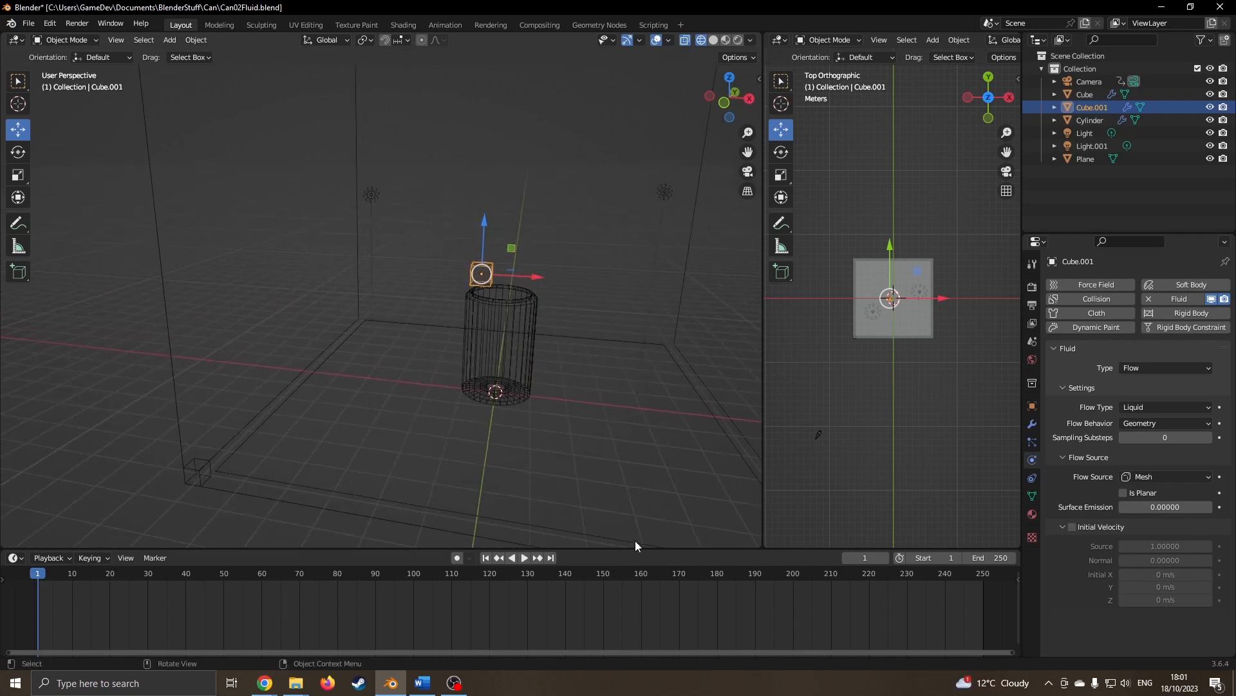
{"action": "left_click", "coordinate": [525, 558]}
{"action": "left_click", "coordinate": [522, 558]}
{"action": "left_click", "coordinate": [487, 559]}
{"action": "left_click", "coordinate": [725, 40]}
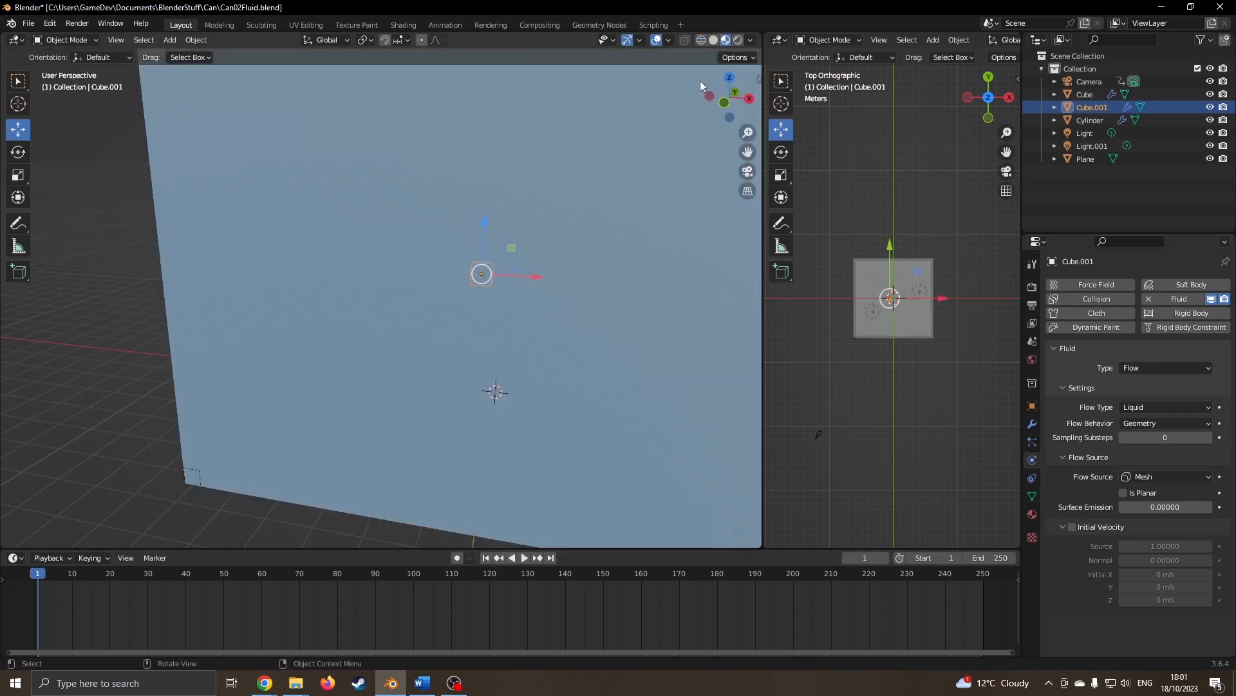
{"action": "left_click", "coordinate": [700, 42]}
- Scale the small flow cube up slightly above the can and play the animation briefly to test it
{"action": "key", "text": "s"}
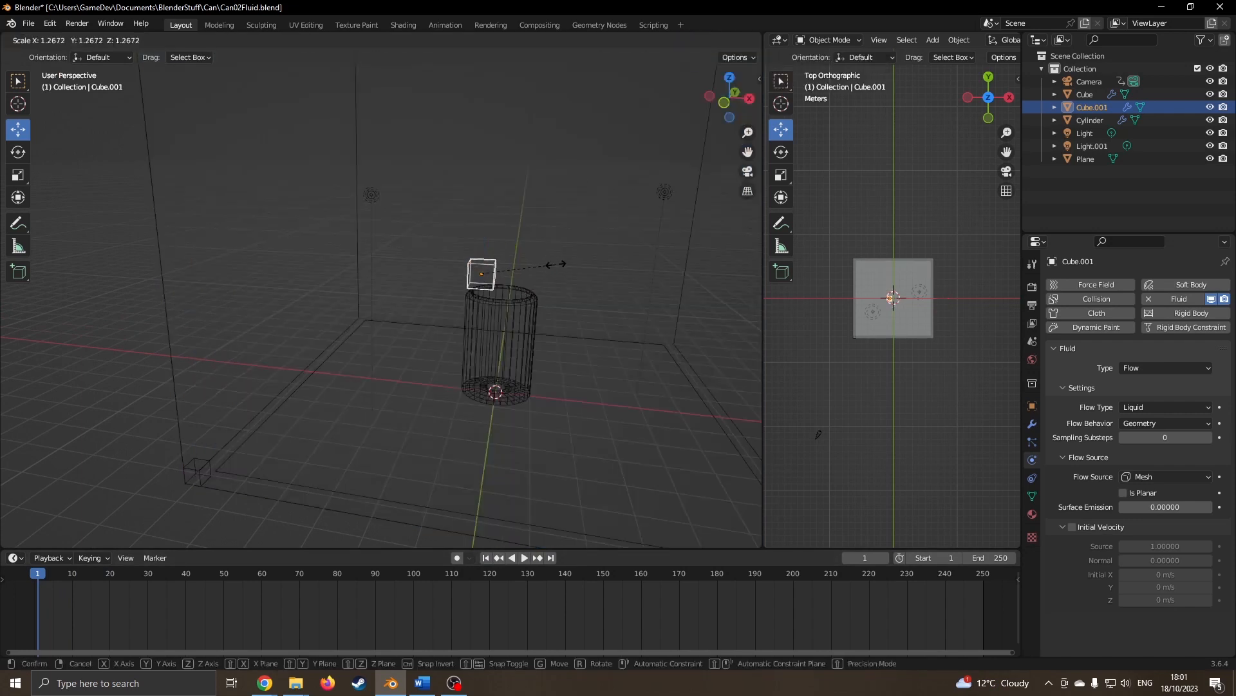
{"action": "left_click", "coordinate": [567, 264]}
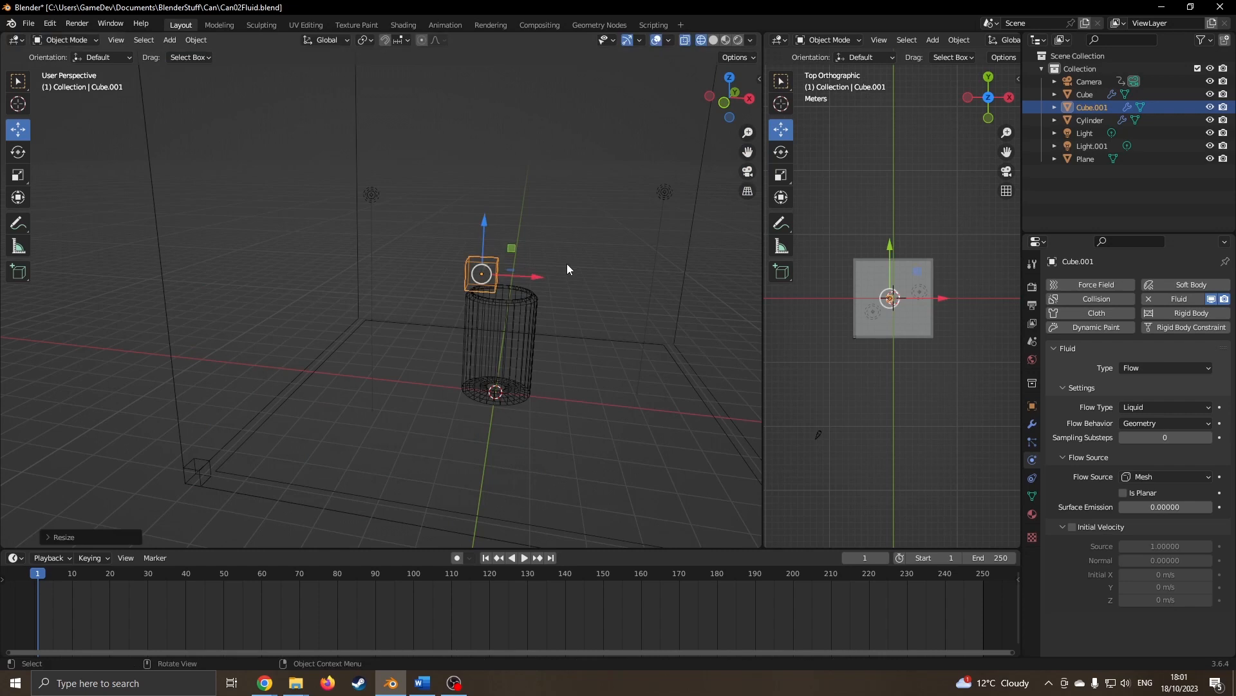
{"action": "left_click", "coordinate": [524, 557]}
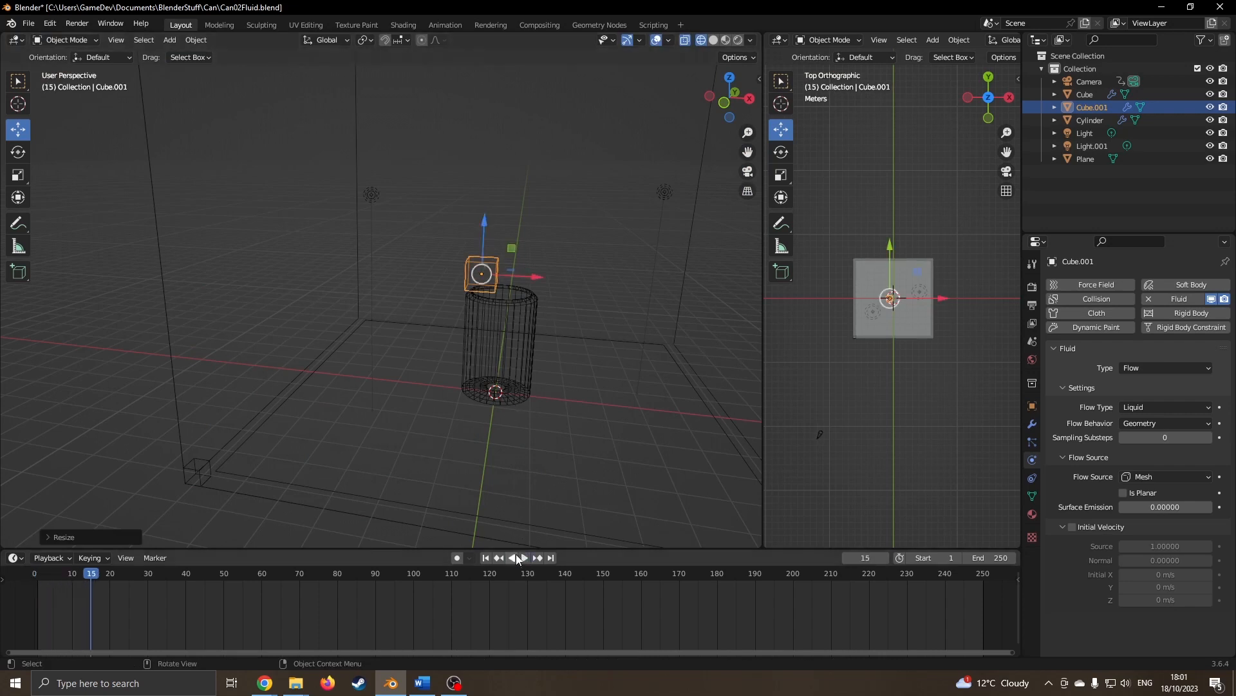
- Set the small cube's flow behavior to Inflow, play the animation briefly, and return to the first frame
{"action": "left_click", "coordinate": [1151, 425]}
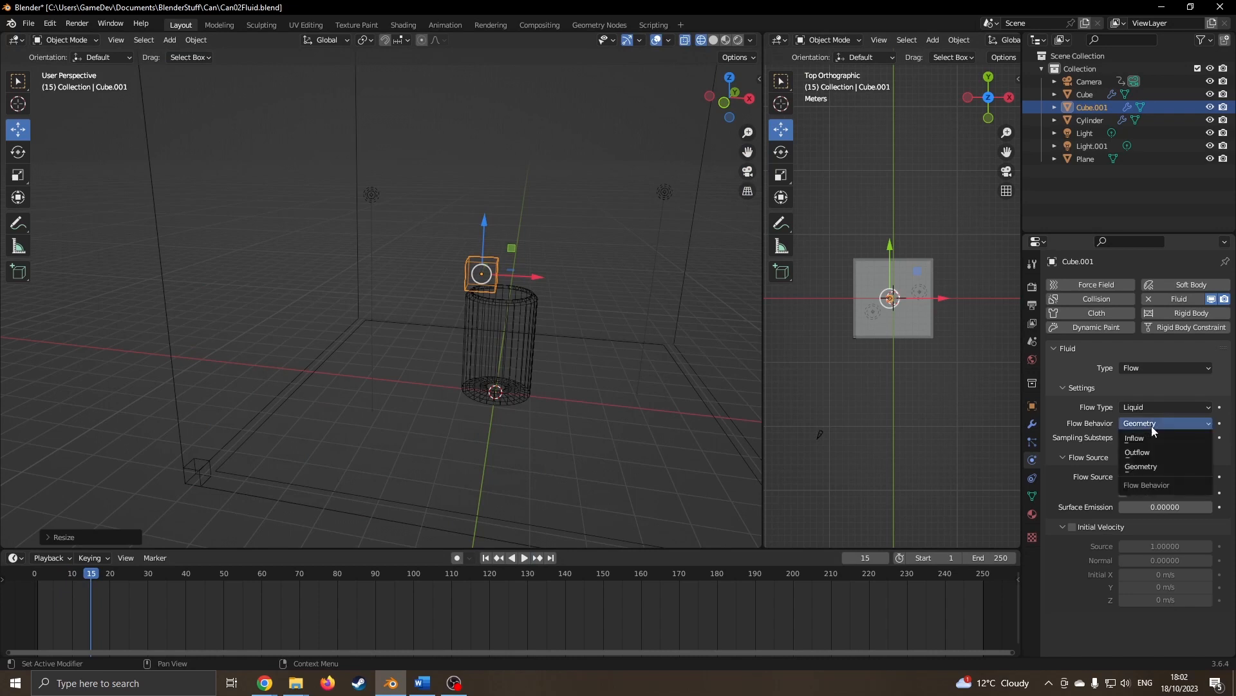
{"action": "left_click", "coordinate": [1146, 439]}
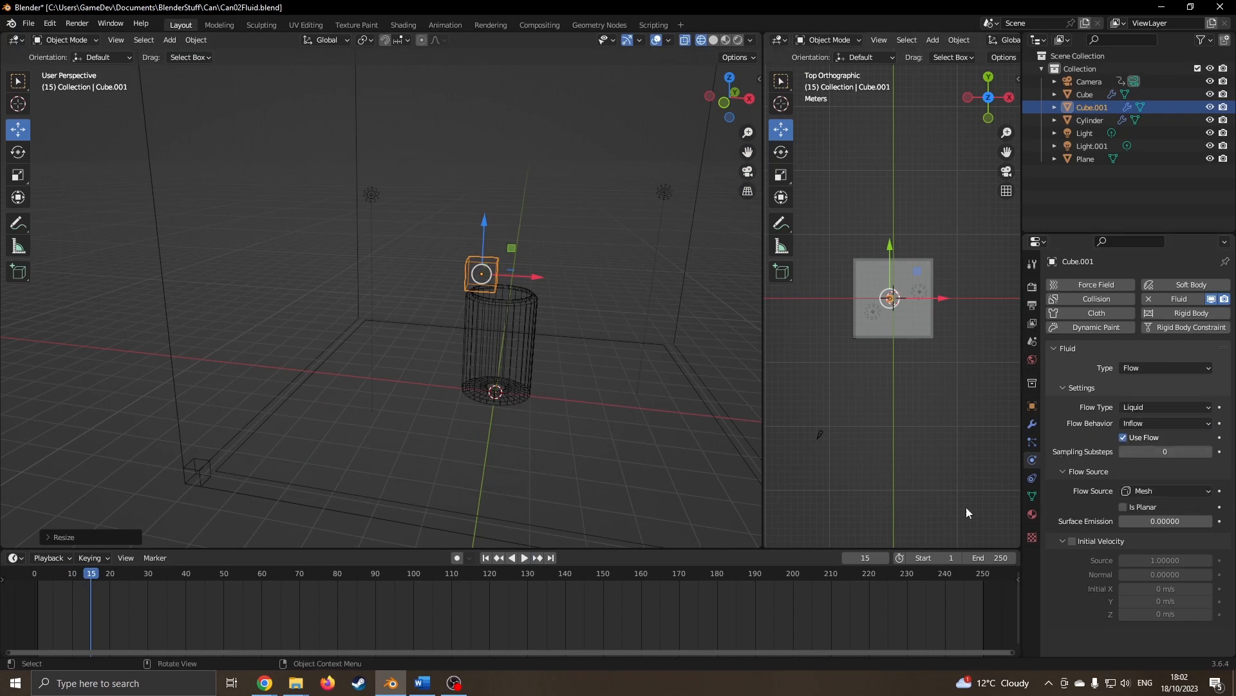
{"action": "left_click", "coordinate": [524, 557]}
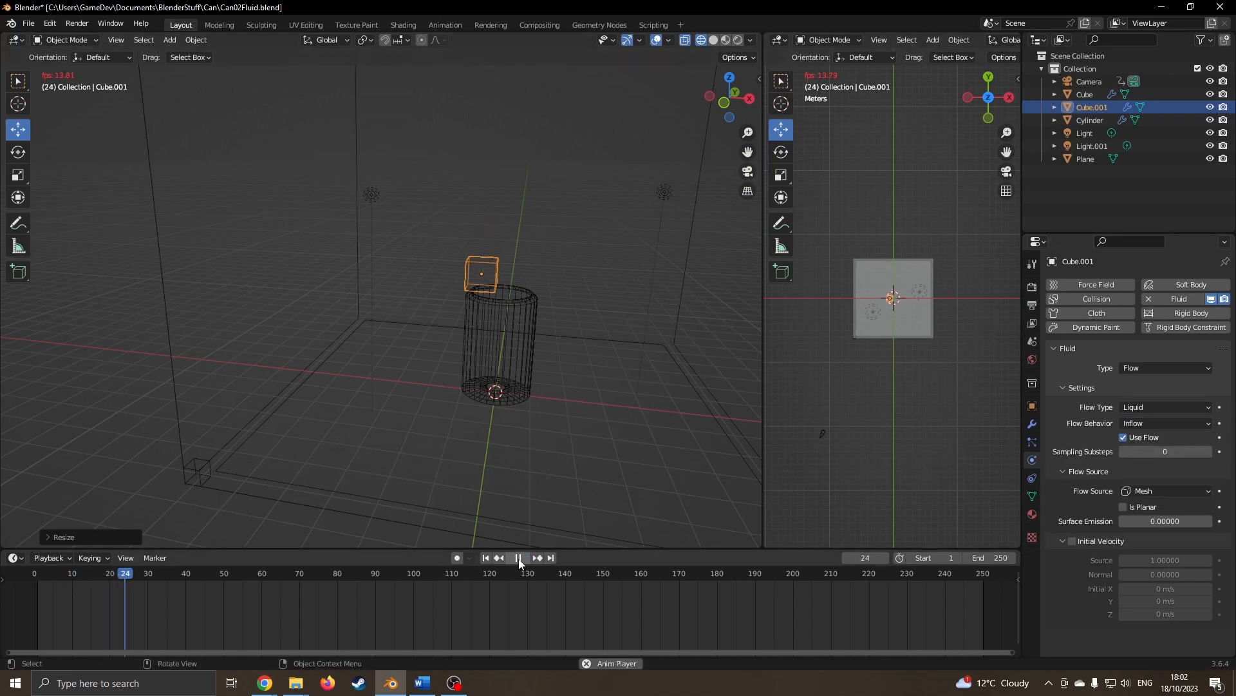
{"action": "left_click", "coordinate": [520, 560]}
{"action": "left_click", "coordinate": [487, 558]}
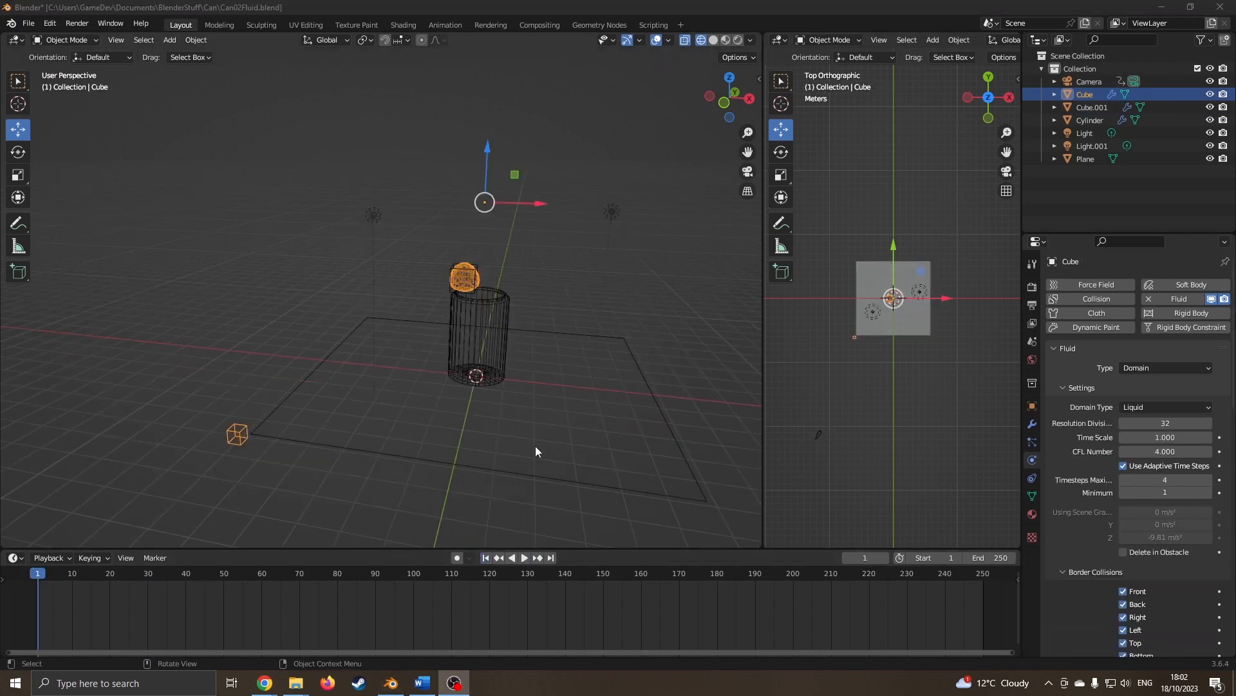
- Play the liquid simulation, inspect it around the can in Solid and Material Preview shading, then stop and return to the first frame
{"action": "left_click", "coordinate": [524, 558]}
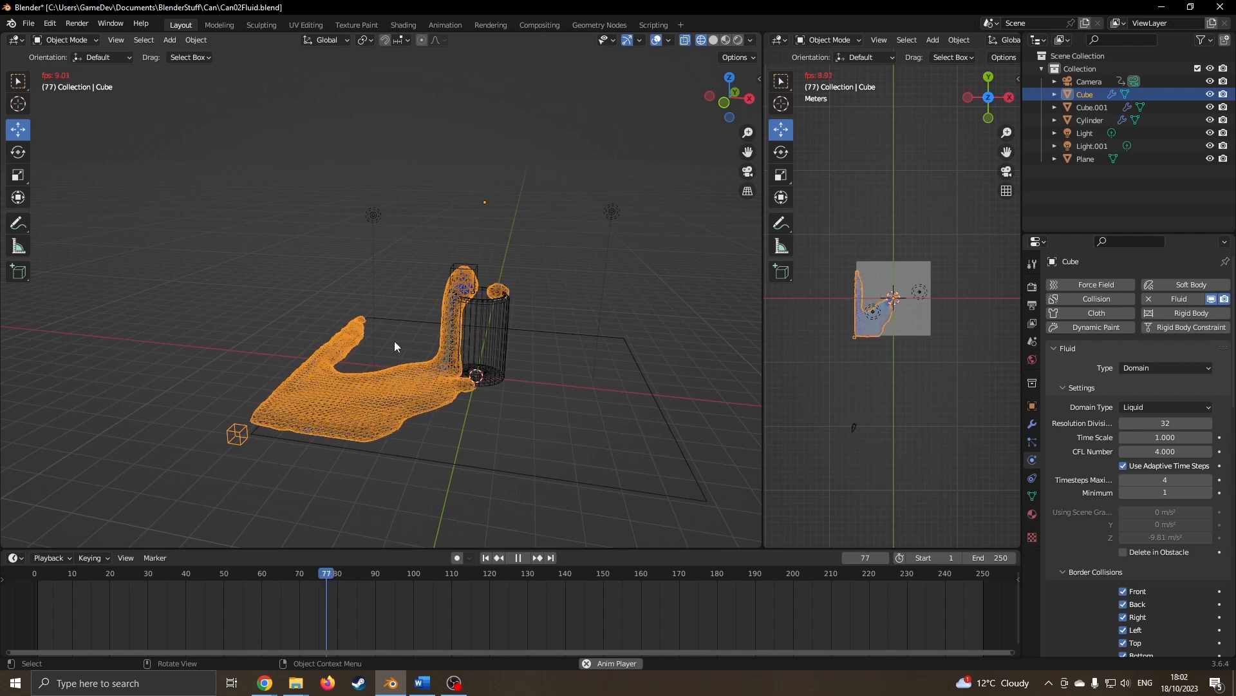
{"action": "middle_click_drag", "start_coordinate": [394, 341], "coordinate": [435, 357]}
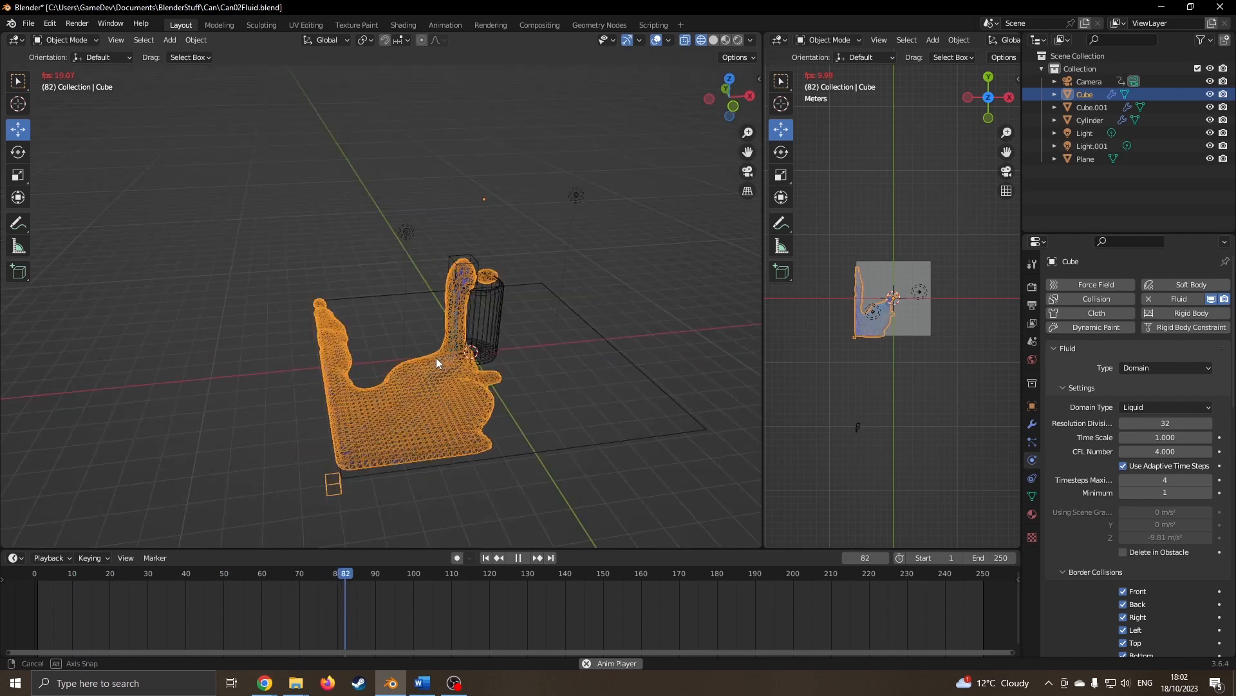
{"action": "left_click", "coordinate": [713, 40]}
{"action": "mouse_move", "coordinate": [578, 338]}
{"action": "middle_mouse_down"}
{"action": "mouse_move", "coordinate": [558, 318]}
{"action": "mouse_move", "coordinate": [529, 321]}
{"action": "middle_mouse_up"}
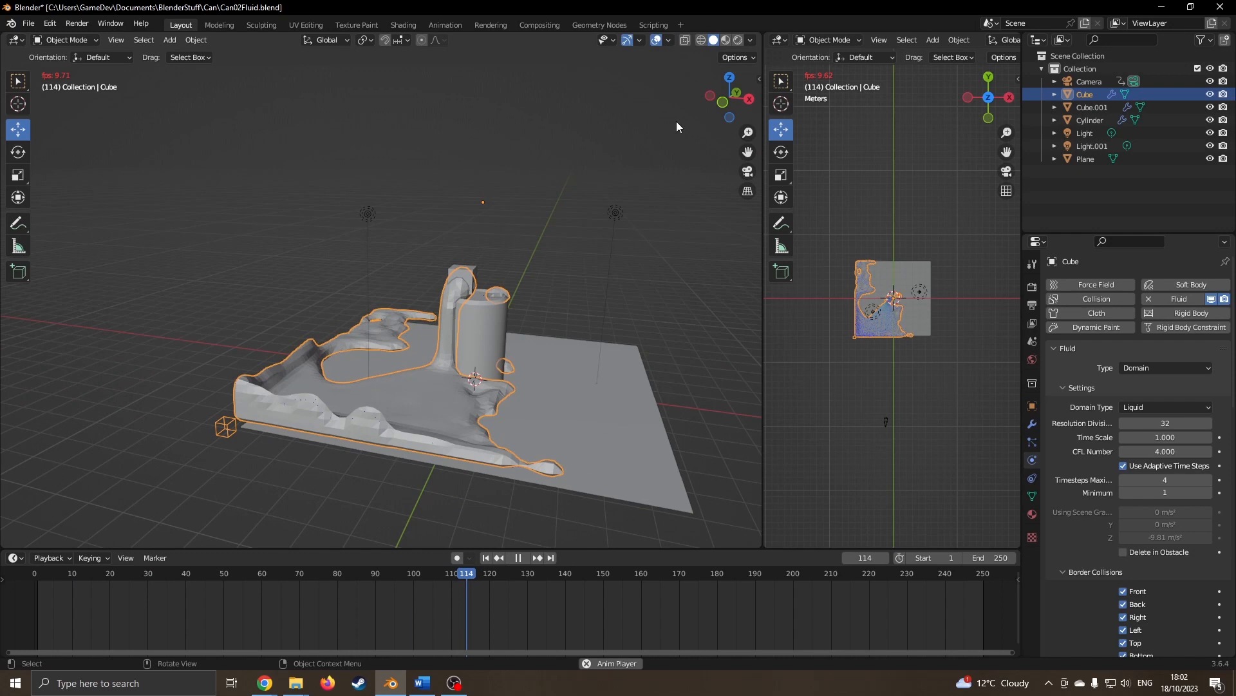
{"action": "left_click", "coordinate": [727, 39]}
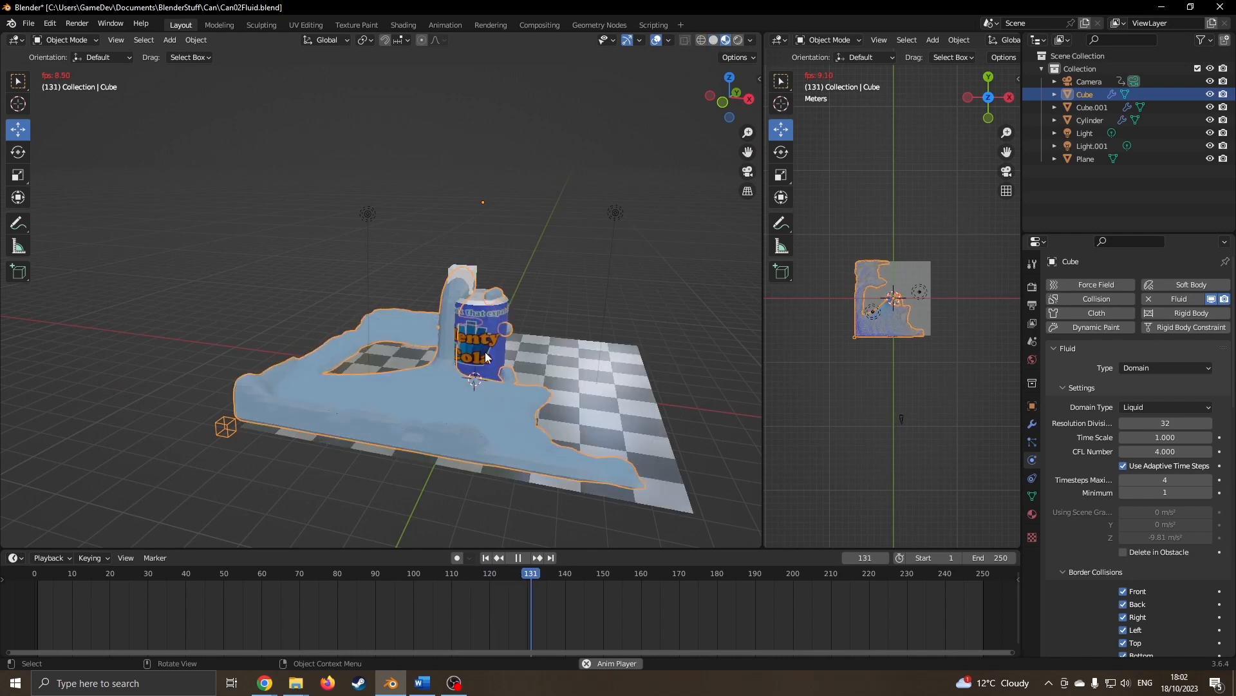
{"action": "middle_click_drag", "start_coordinate": [499, 374], "coordinate": [540, 521]}
{"action": "left_click", "coordinate": [517, 558]}
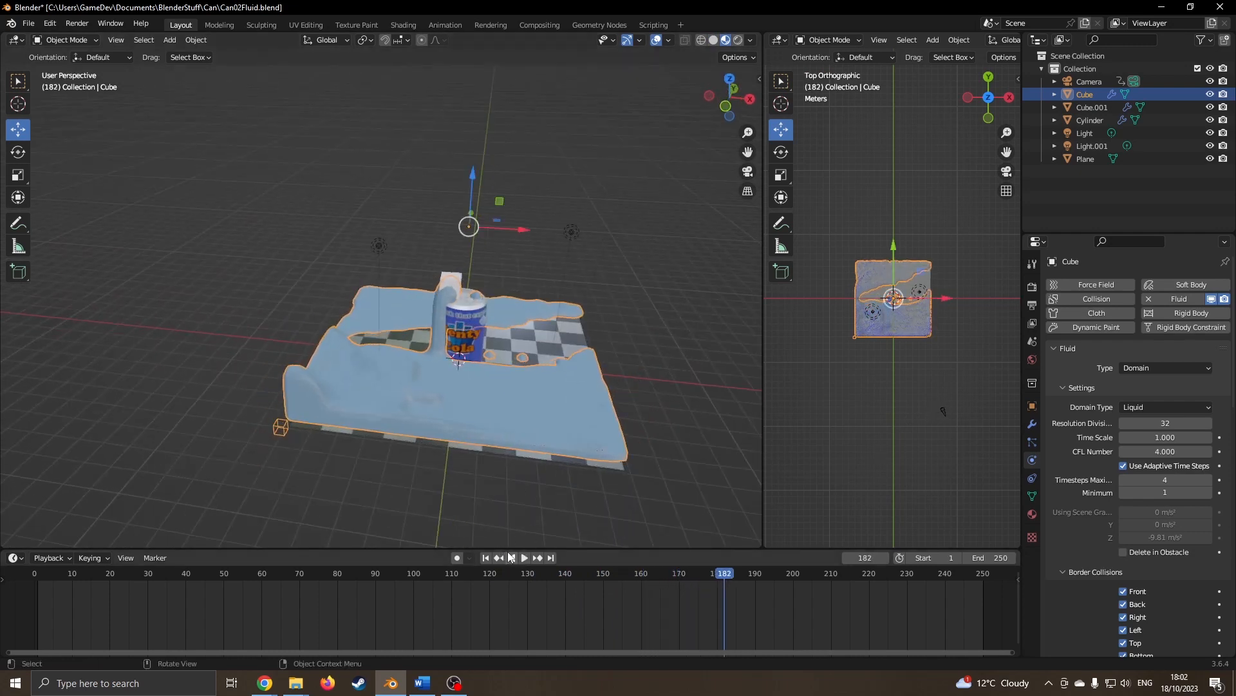
{"action": "left_click", "coordinate": [486, 558]}
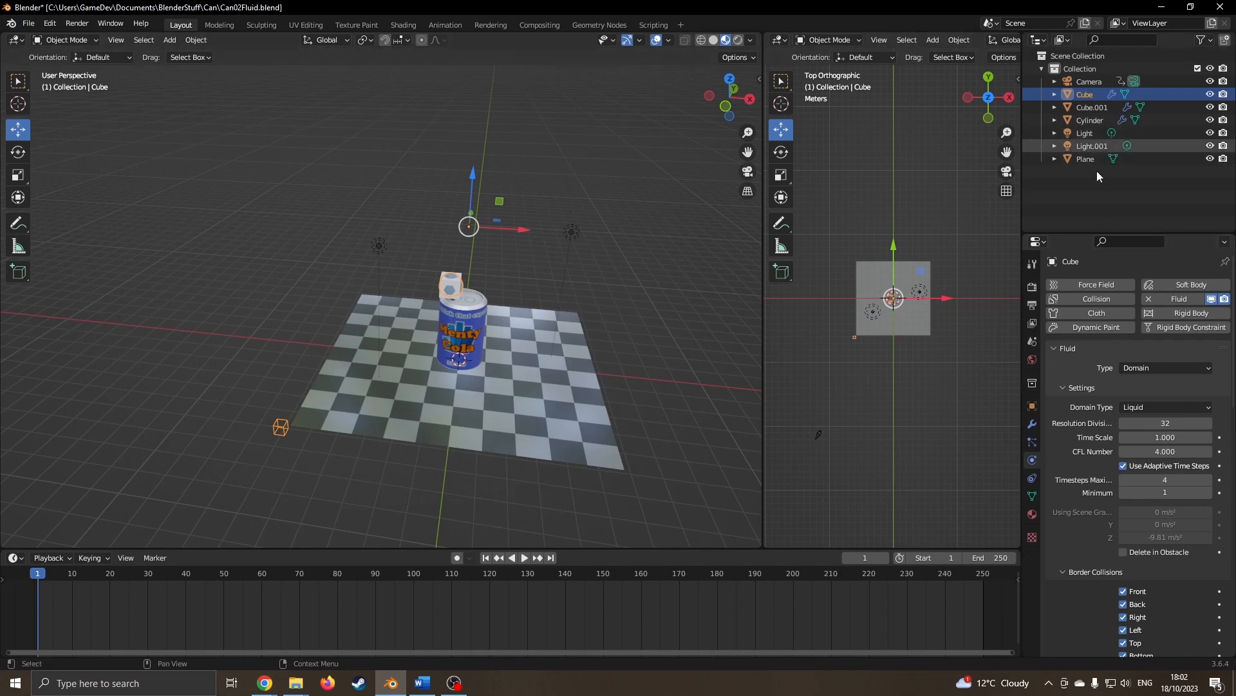
- Enable Initial Velocity on the small flow cube with Z at -10 m/s, and play the simulation briefly
{"action": "scroll", "coordinate": [1073, 408], "scroll_direction": "down", "scroll_amount": 15}
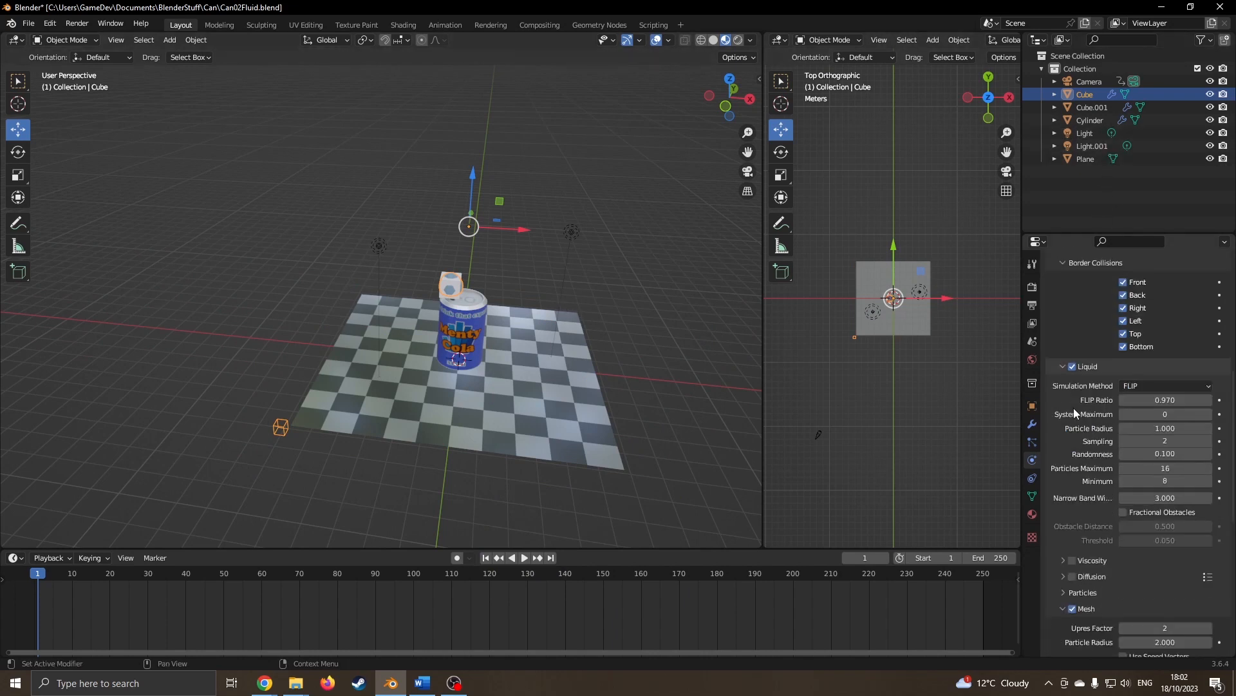
{"action": "left_click", "coordinate": [454, 288]}
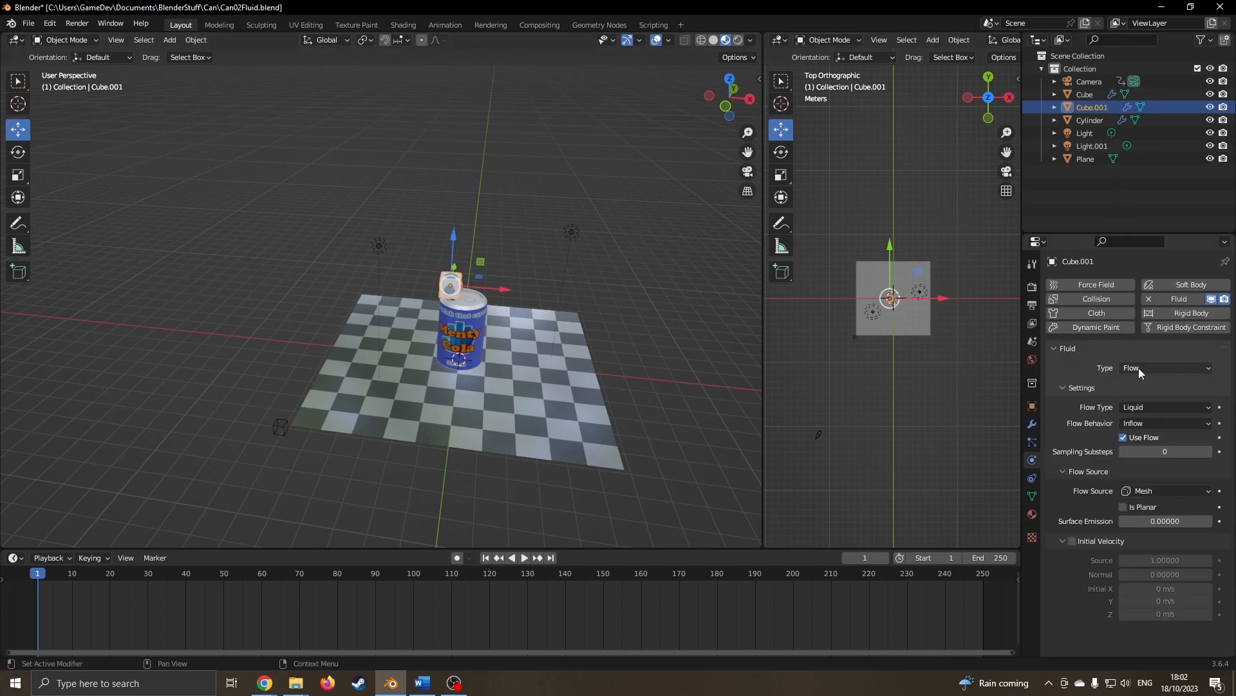
{"action": "left_click", "coordinate": [1073, 542]}
{"action": "left_click", "coordinate": [1162, 615]}
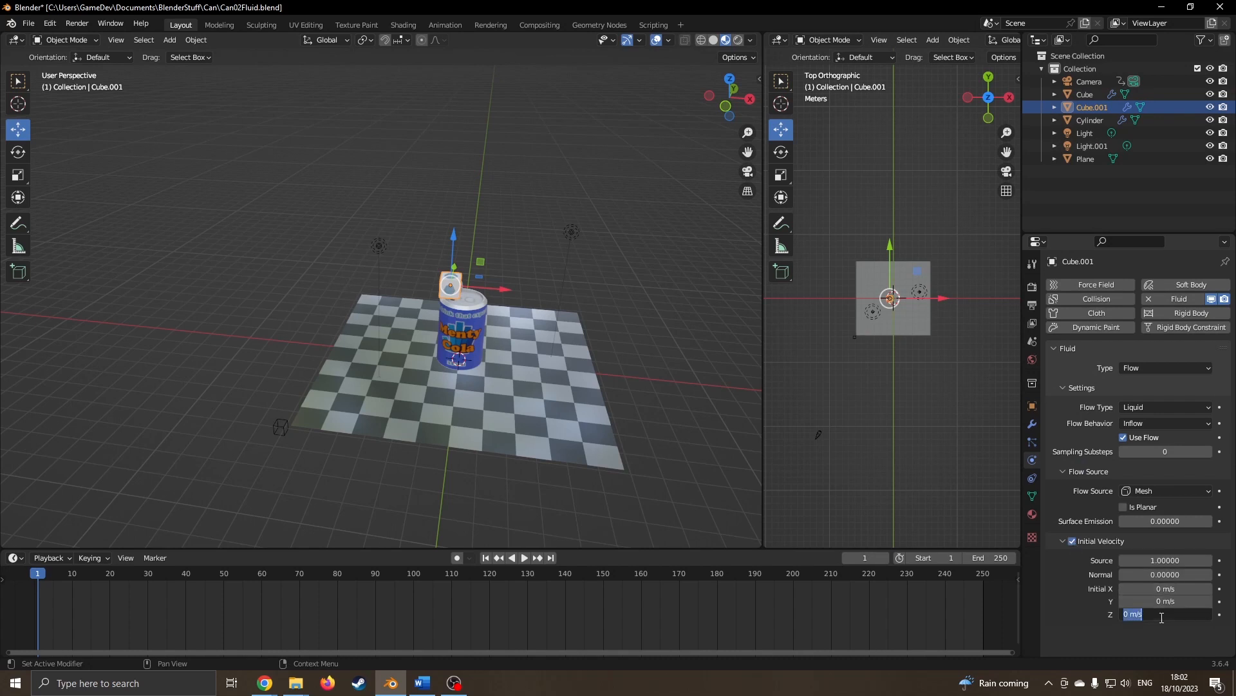
{"action": "key", "text": "BackSpace"}
{"action": "type", "text": "-10"}
{"action": "key", "text": "Return"}
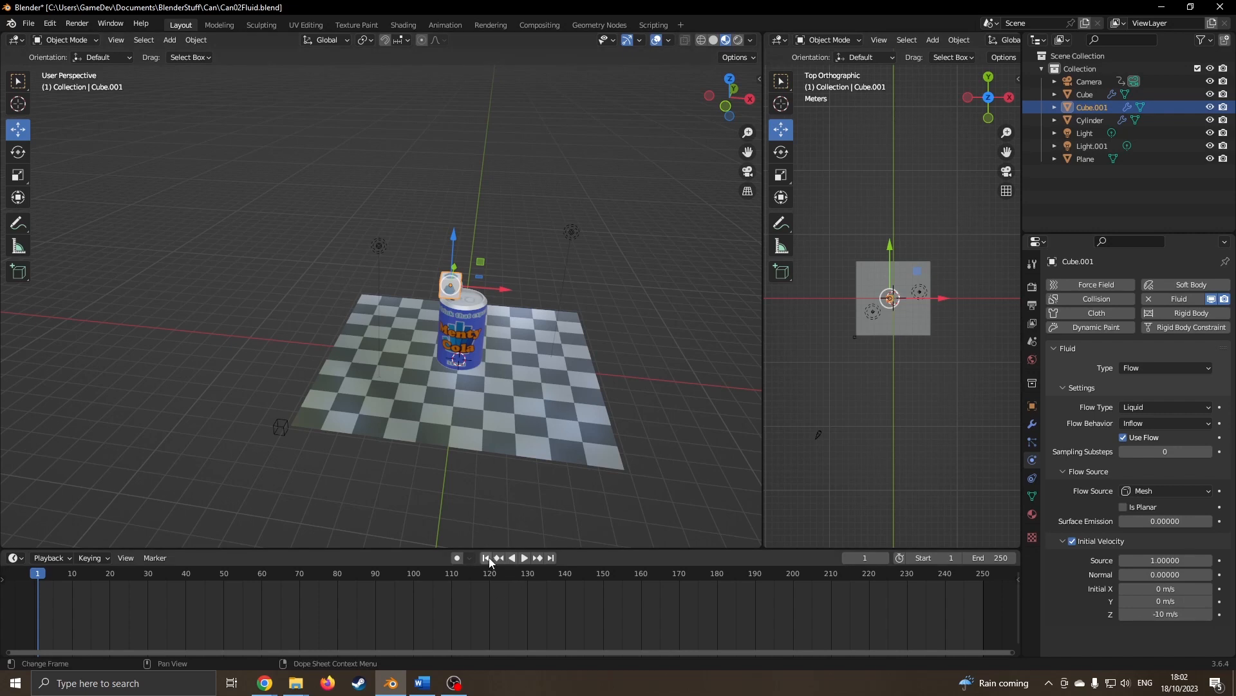
{"action": "left_click", "coordinate": [525, 557]}
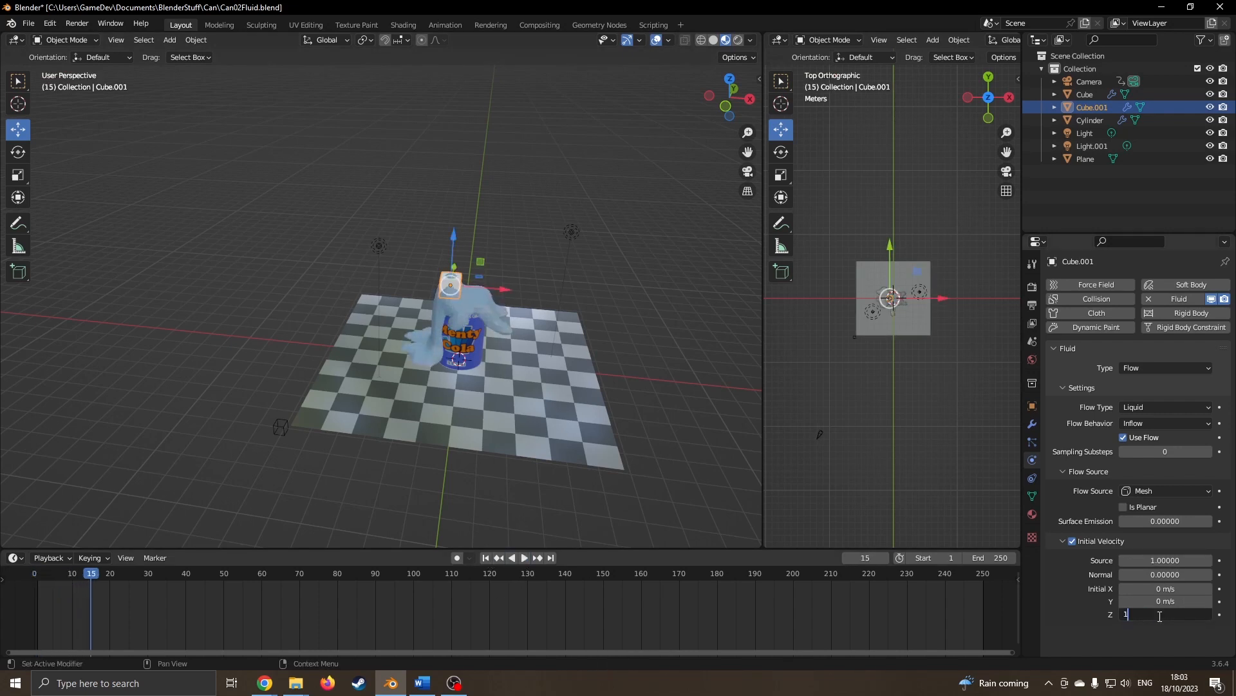
- Set the flow cube's initial Z velocity to 10 m/s and play the simulation from the first frame to inspect it
{"action": "key", "text": "minus"}
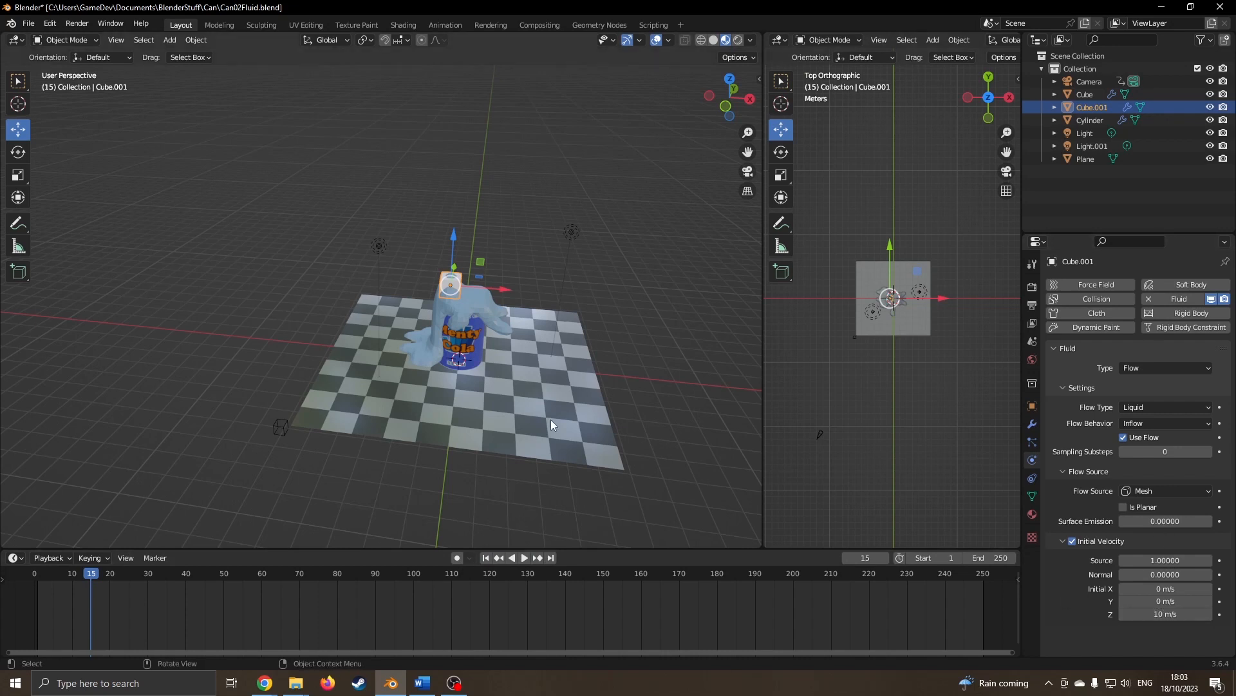
{"action": "left_click", "coordinate": [485, 557]}
{"action": "left_click", "coordinate": [524, 557]}
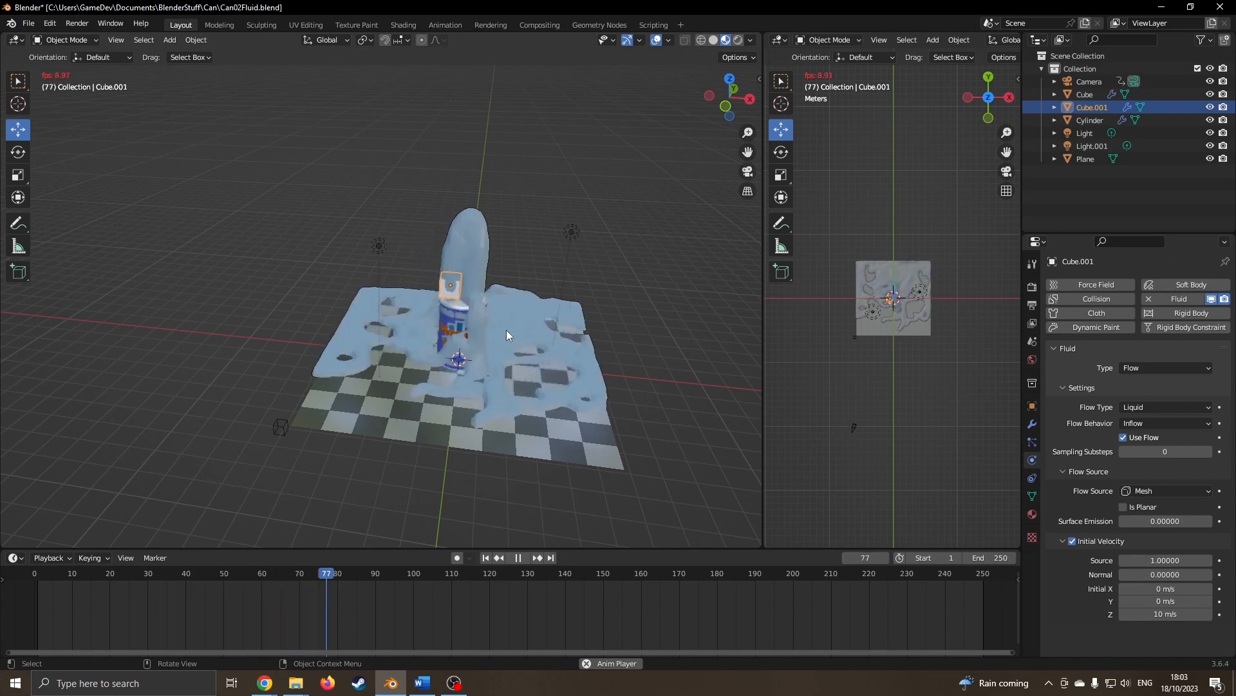
{"action": "middle_click_drag", "start_coordinate": [506, 329], "coordinate": [498, 334]}
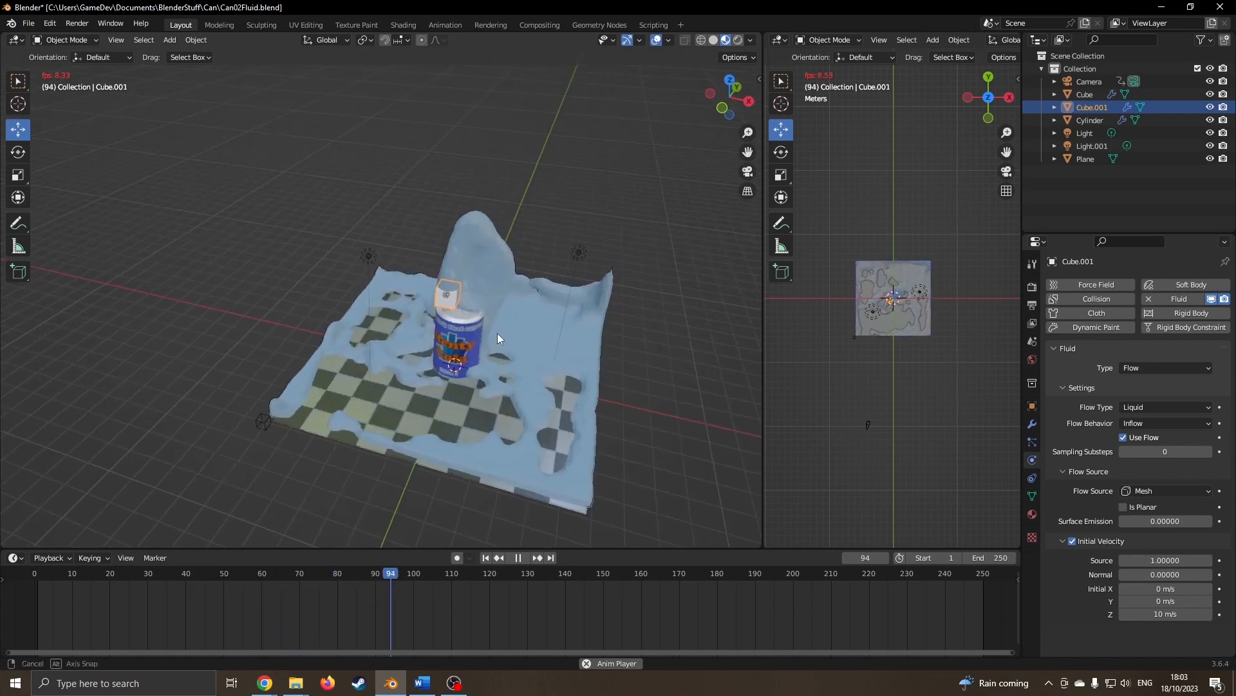
{"action": "key", "text": "space"}
- Check the can's fluid effector settings, replay the simulation from the start around the can, and return to the first frame
{"action": "left_click", "coordinate": [464, 330]}
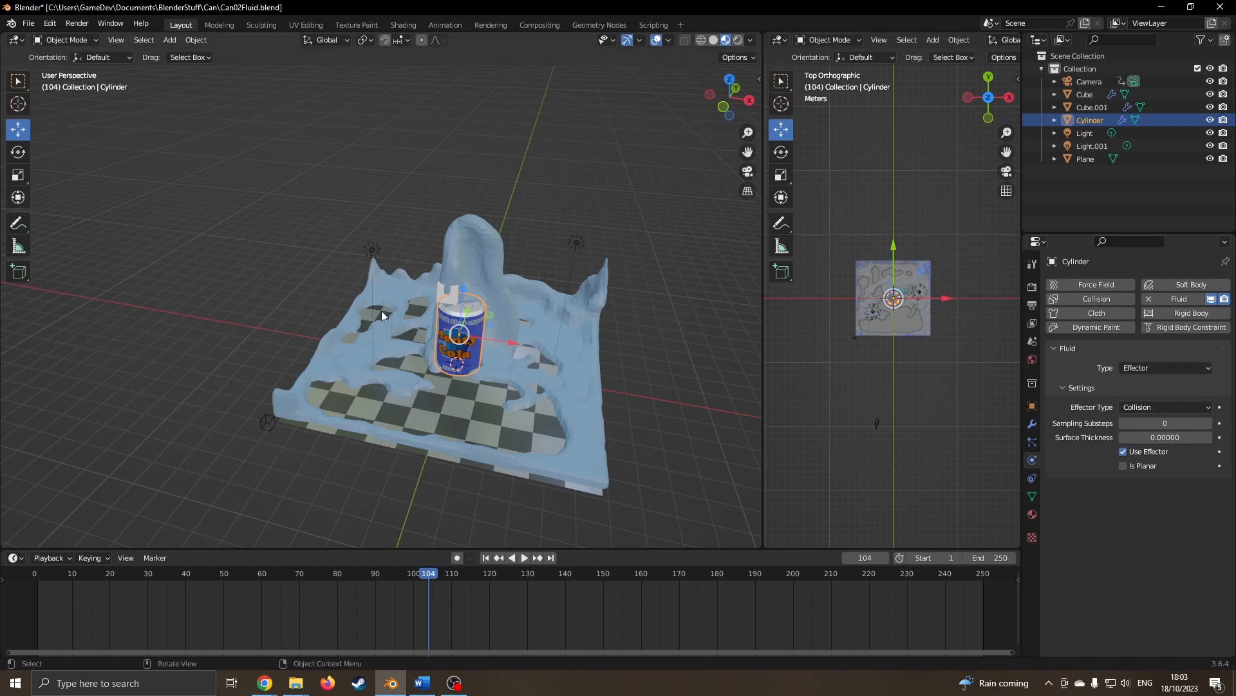
{"action": "left_click", "coordinate": [486, 558]}
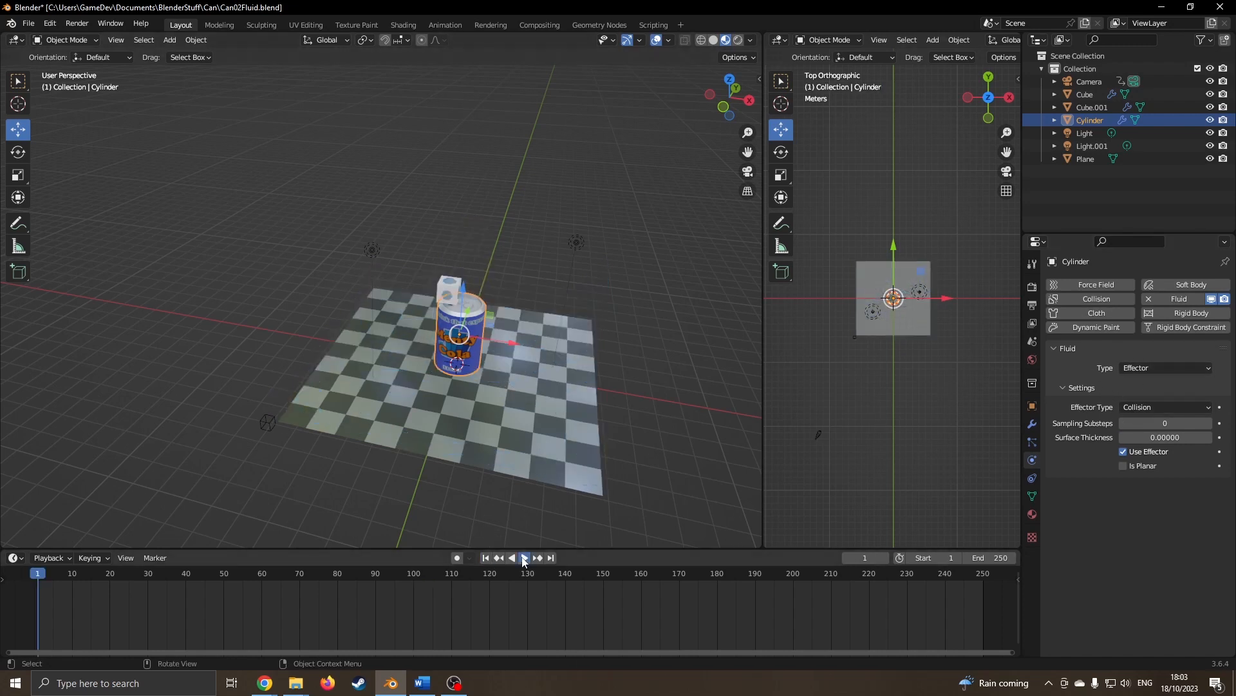
{"action": "left_click", "coordinate": [524, 557]}
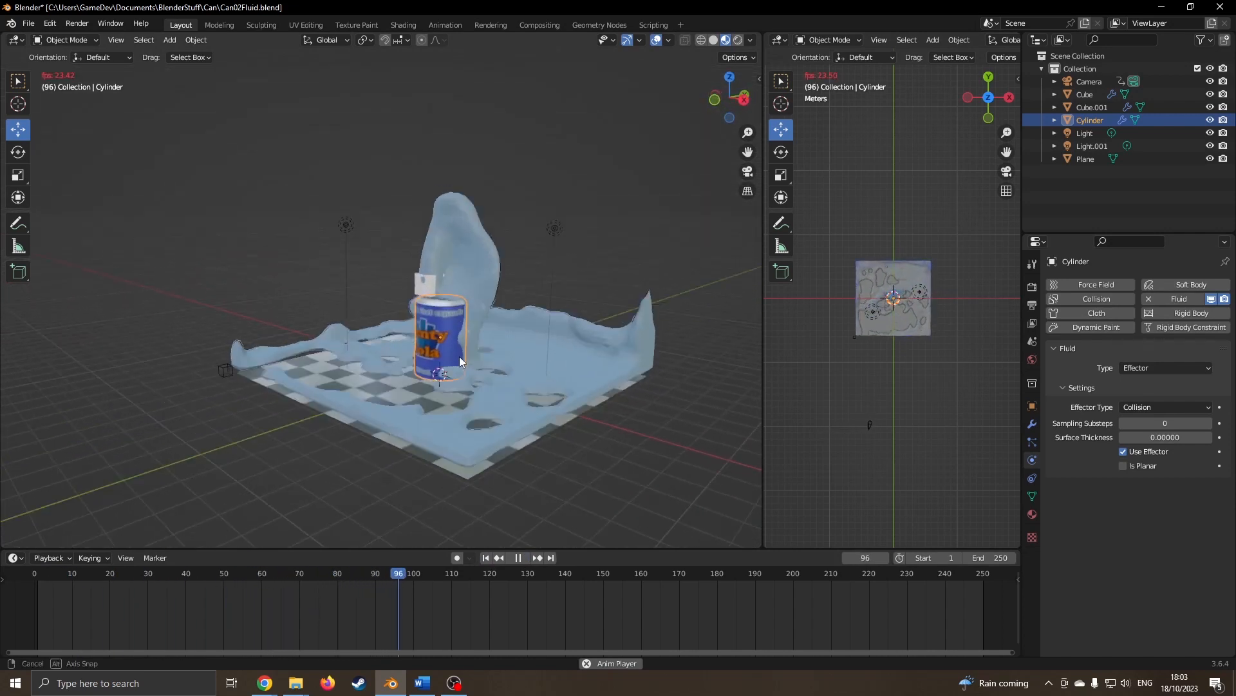
{"action": "middle_click_drag", "start_coordinate": [532, 385], "coordinate": [501, 373]}
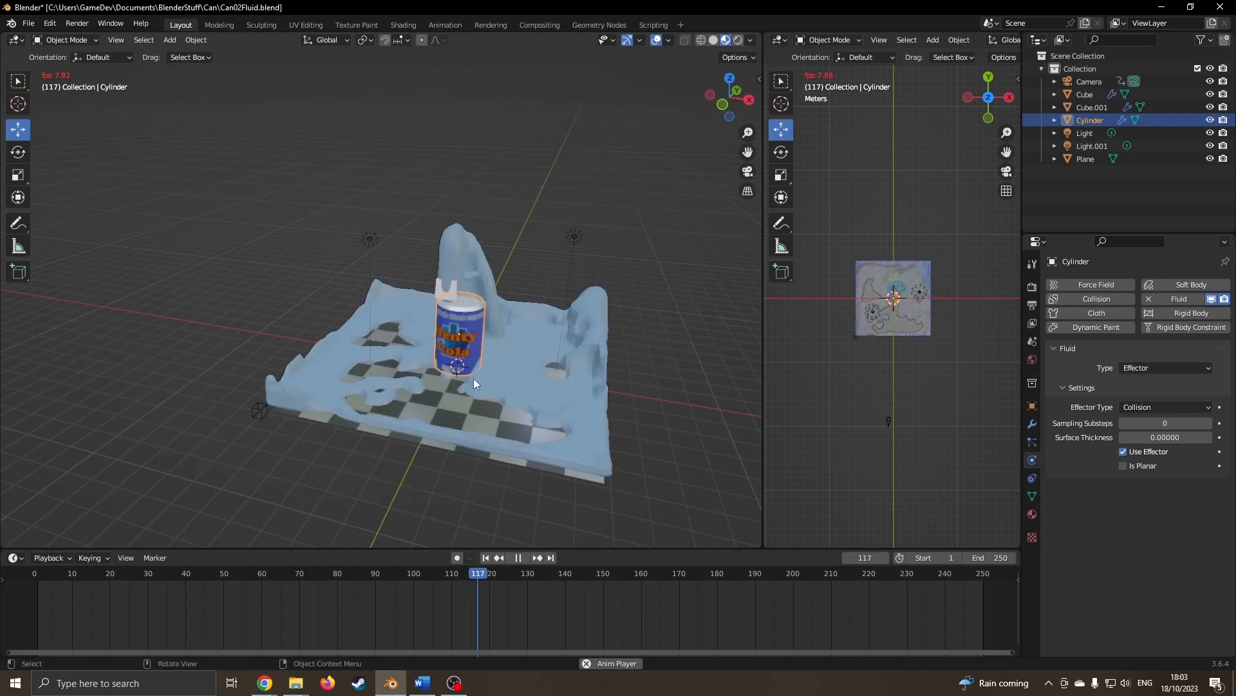
{"action": "left_click", "coordinate": [519, 558]}
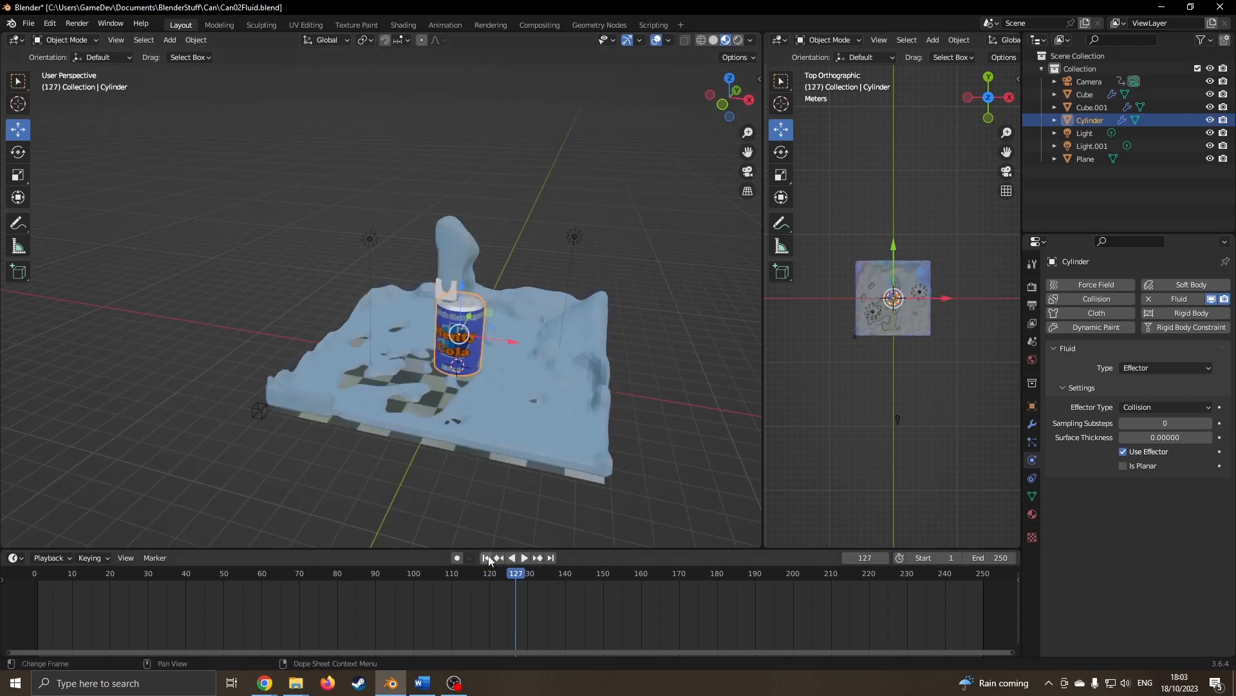
{"action": "left_click", "coordinate": [487, 558]}
- Set the liquid domain's resolution divisions to 64 and start playing the simulation
{"action": "left_click", "coordinate": [449, 288]}
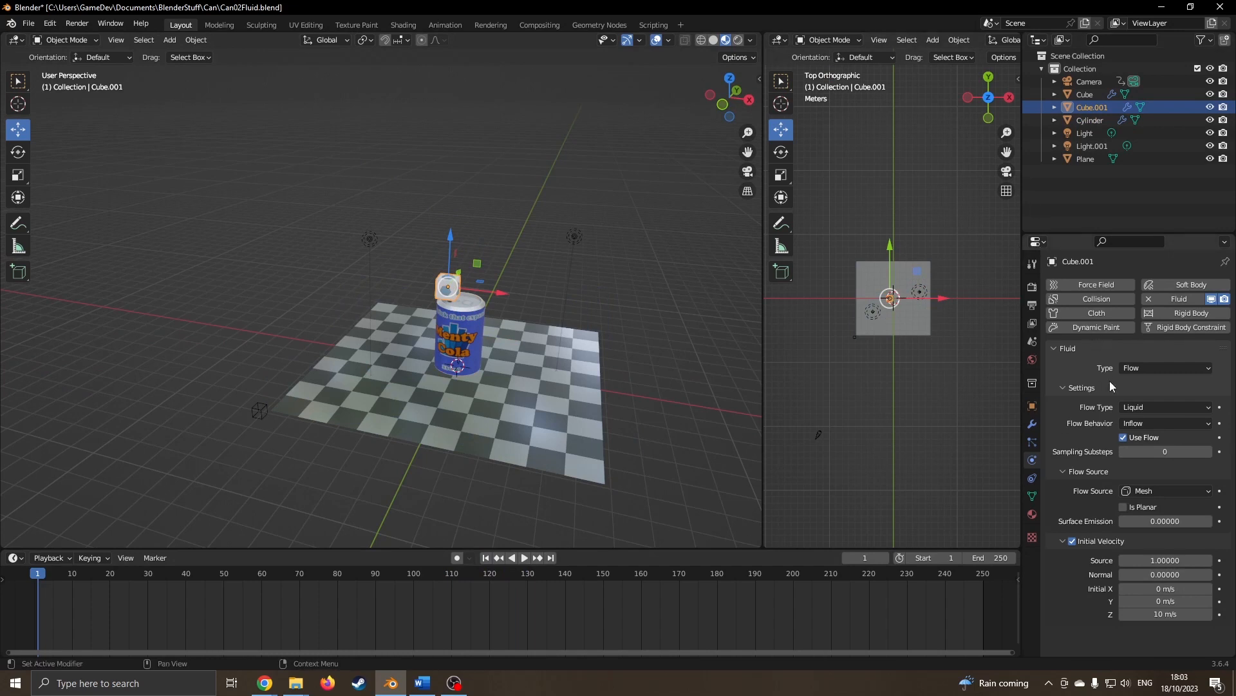
{"action": "left_click", "coordinate": [431, 291], "text": "alt"}
{"action": "left_click", "coordinate": [450, 303]}
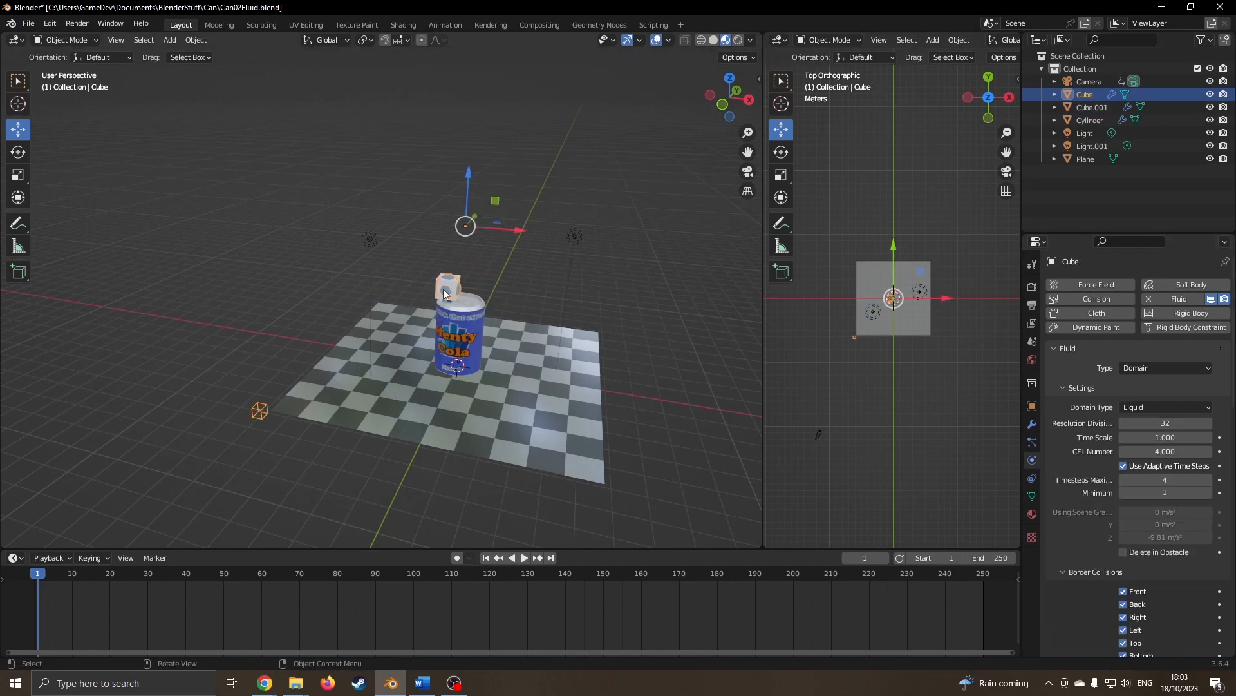
{"action": "left_click", "coordinate": [1173, 425]}
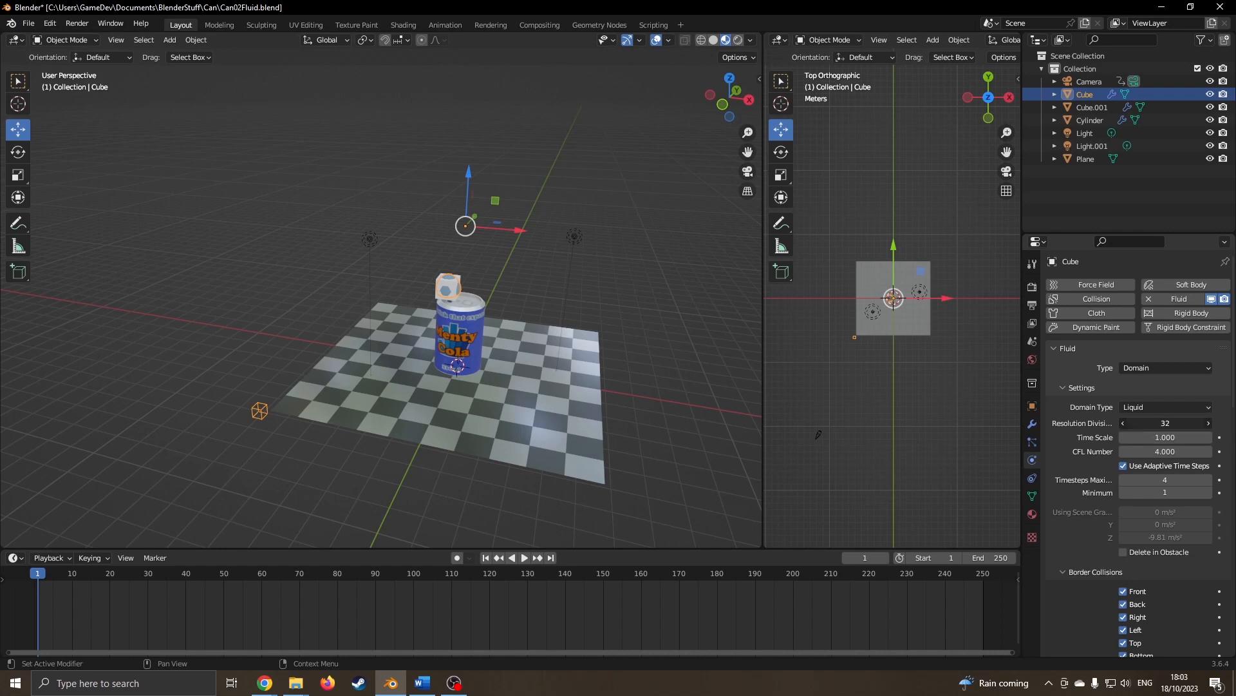
{"action": "type", "text": "64"}
{"action": "key", "text": "Return"}
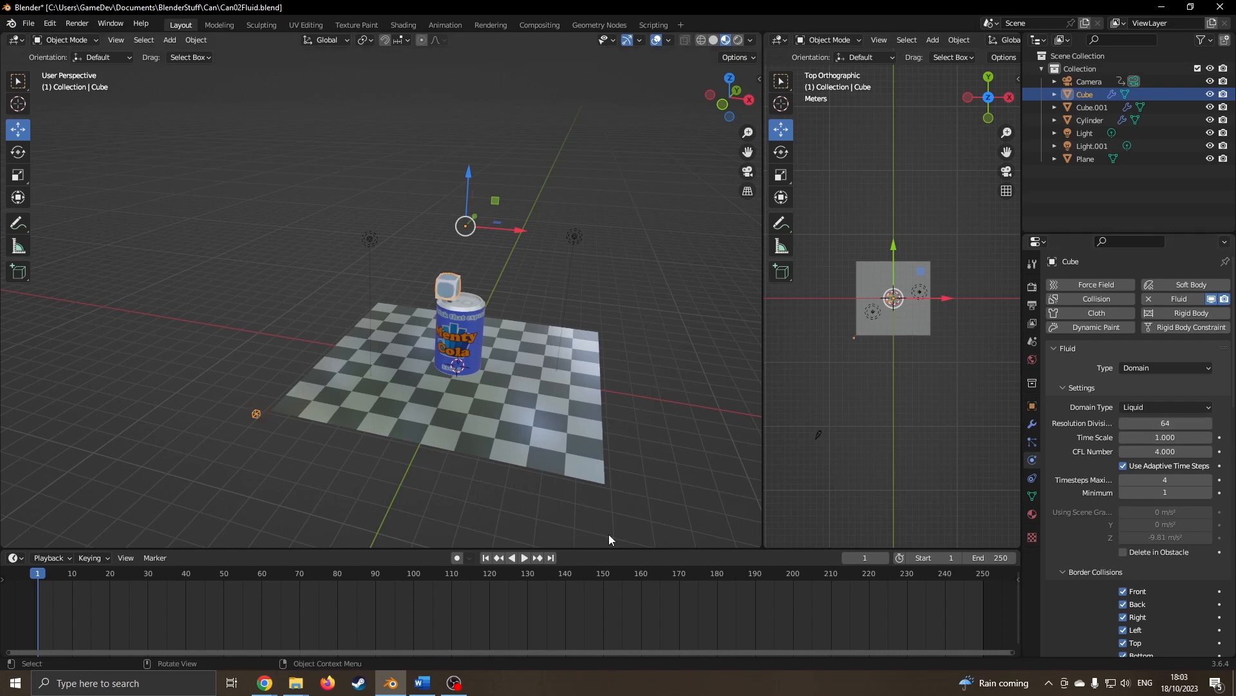
{"action": "left_click", "coordinate": [525, 558]}
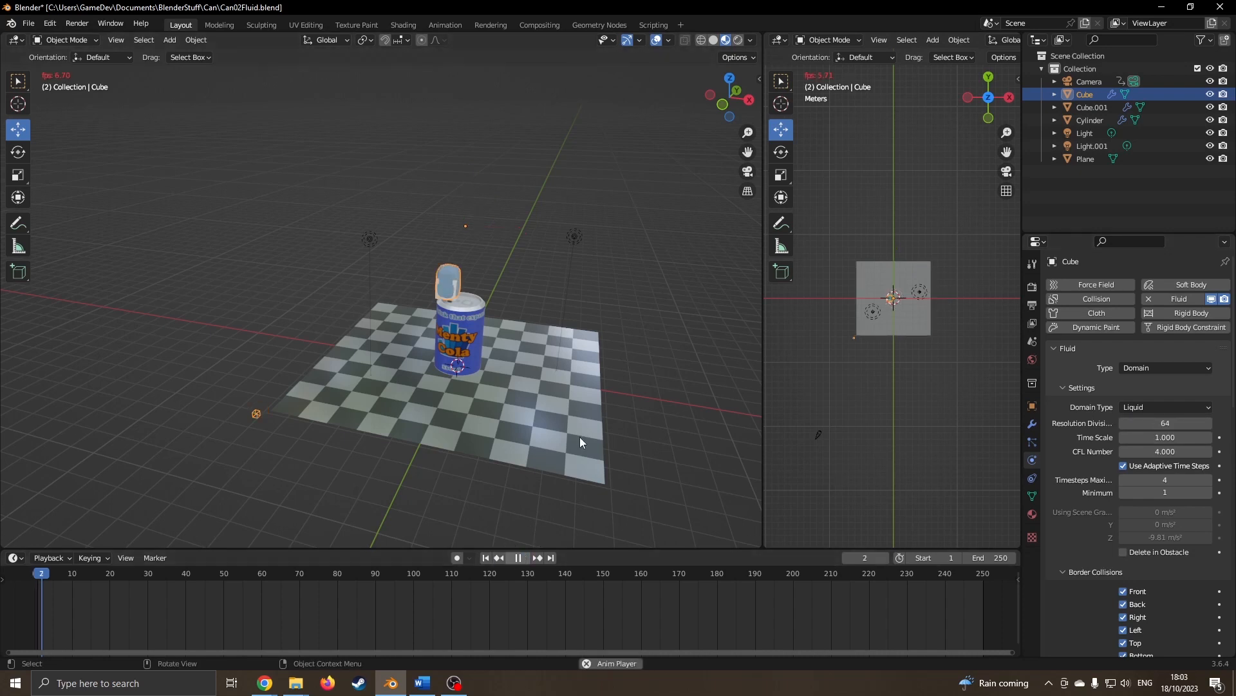